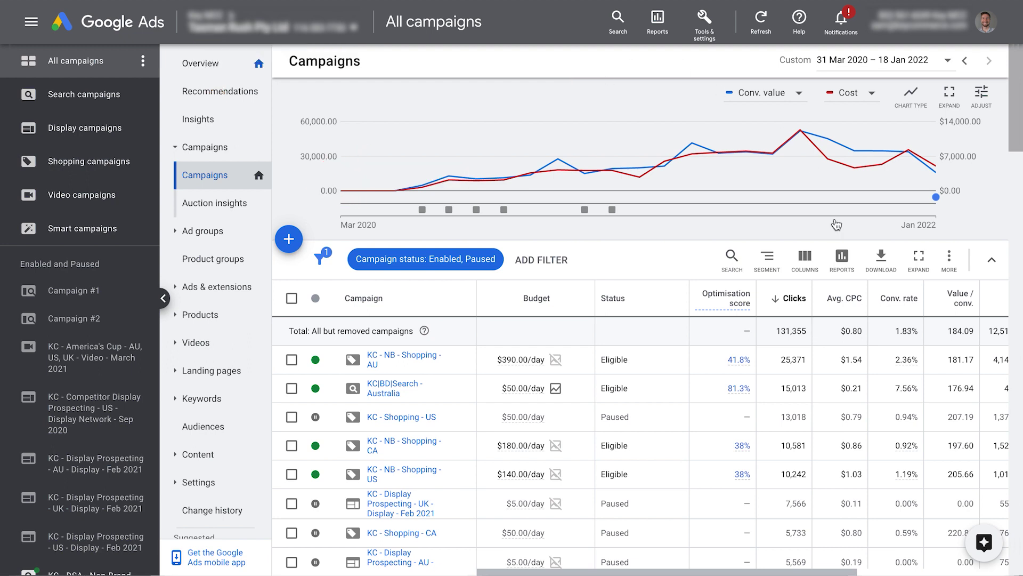
# Remove all removable columns from the campaigns table's column set and turn off recommended columns
pyautogui.click(806, 257)
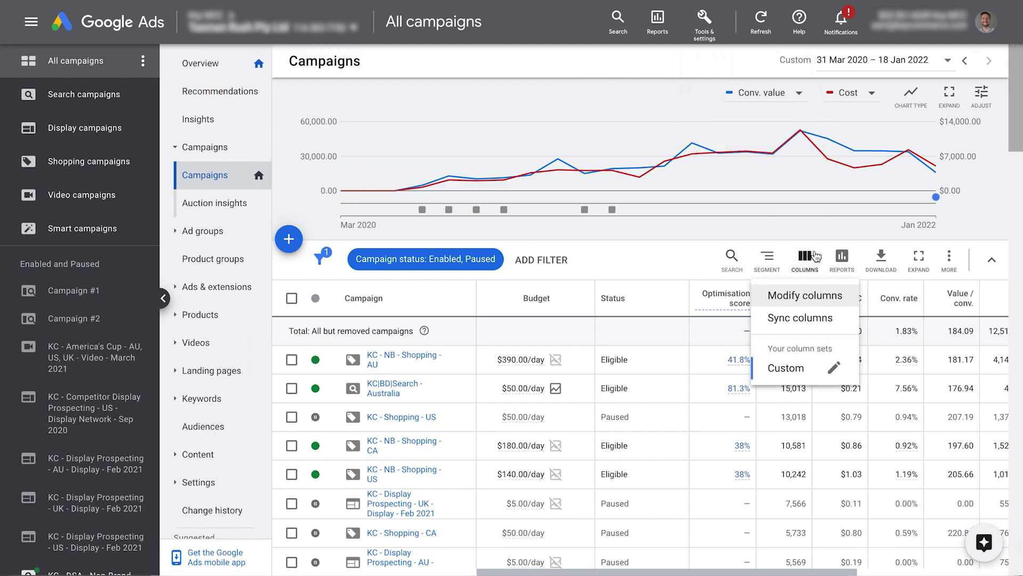
pyautogui.click(814, 299)
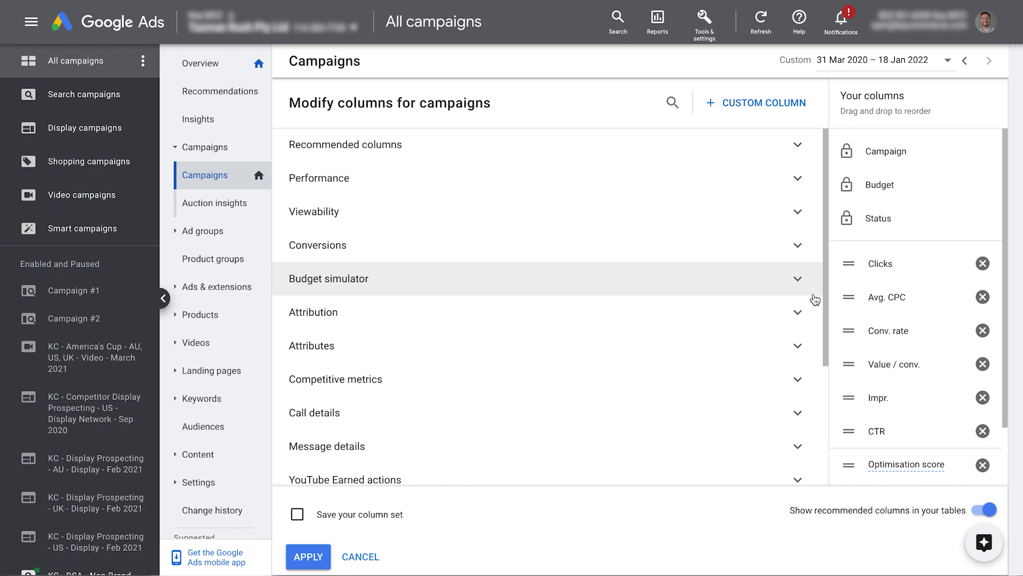
pyautogui.click(983, 263)
pyautogui.click(983, 263)
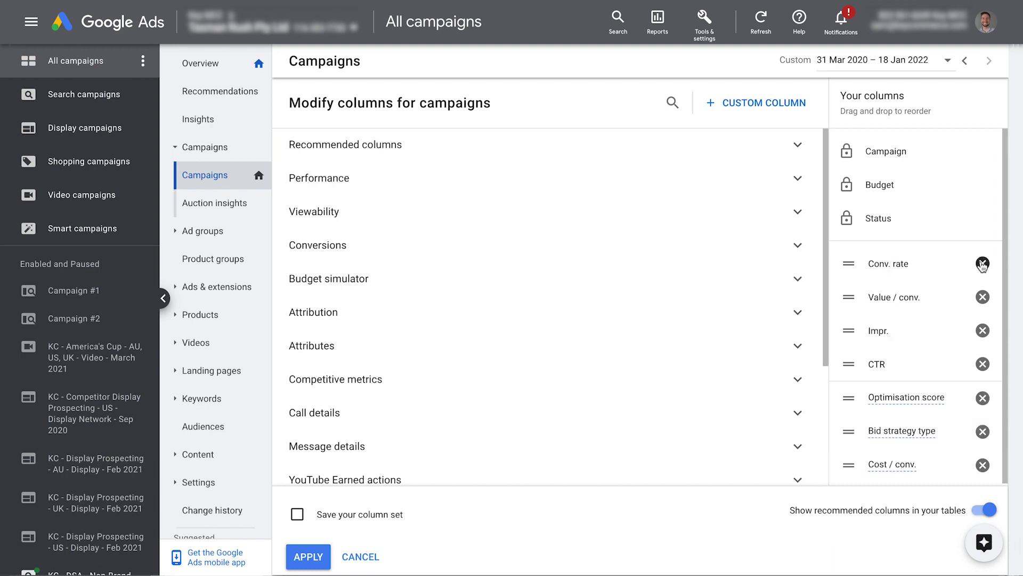
pyautogui.click(983, 263)
pyautogui.click(983, 263)
pyautogui.click(982, 263)
pyautogui.click(983, 264)
pyautogui.click(983, 263)
pyautogui.click(983, 264)
pyautogui.click(983, 264)
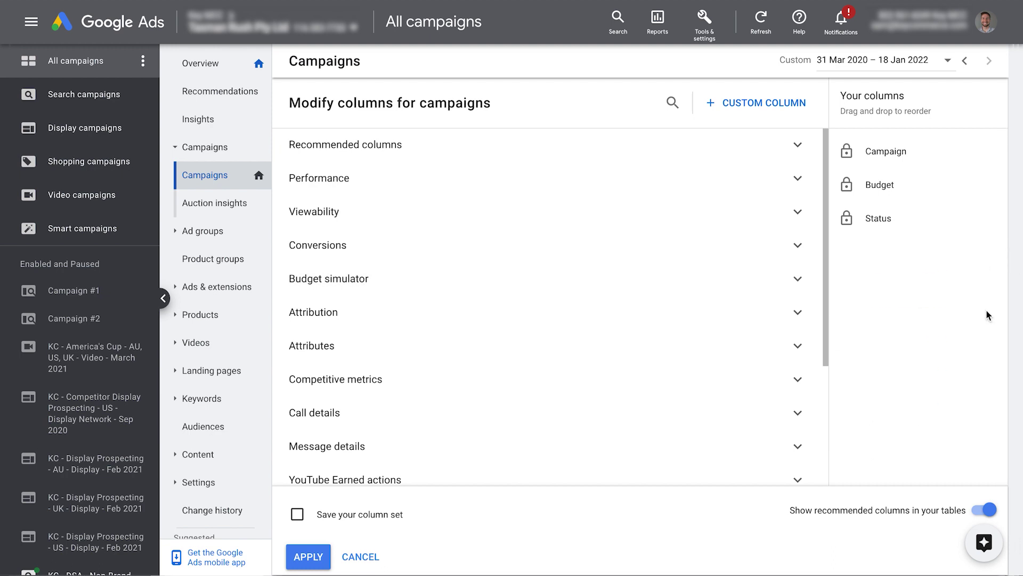
pyautogui.click(984, 509)
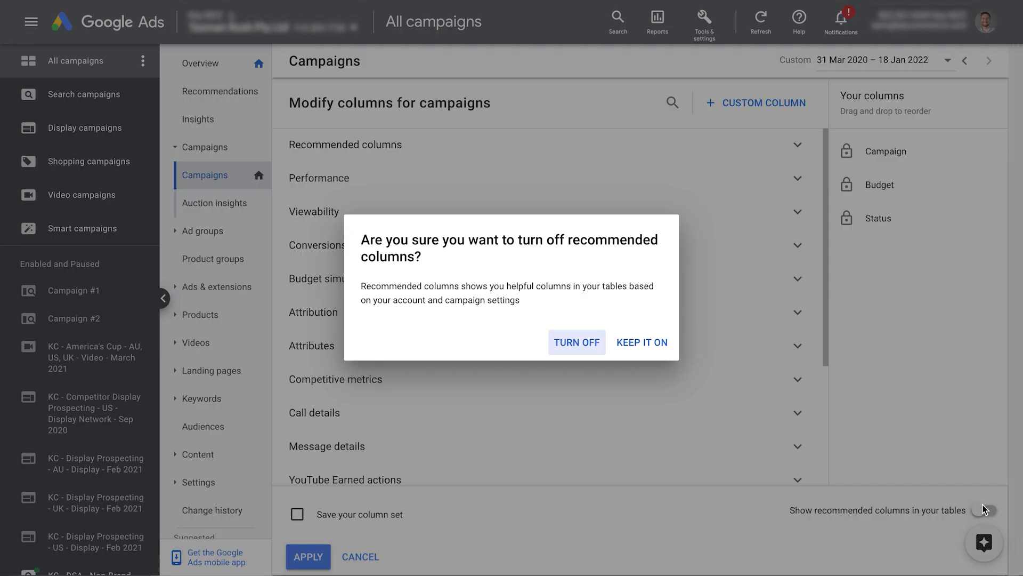
pyautogui.click(580, 346)
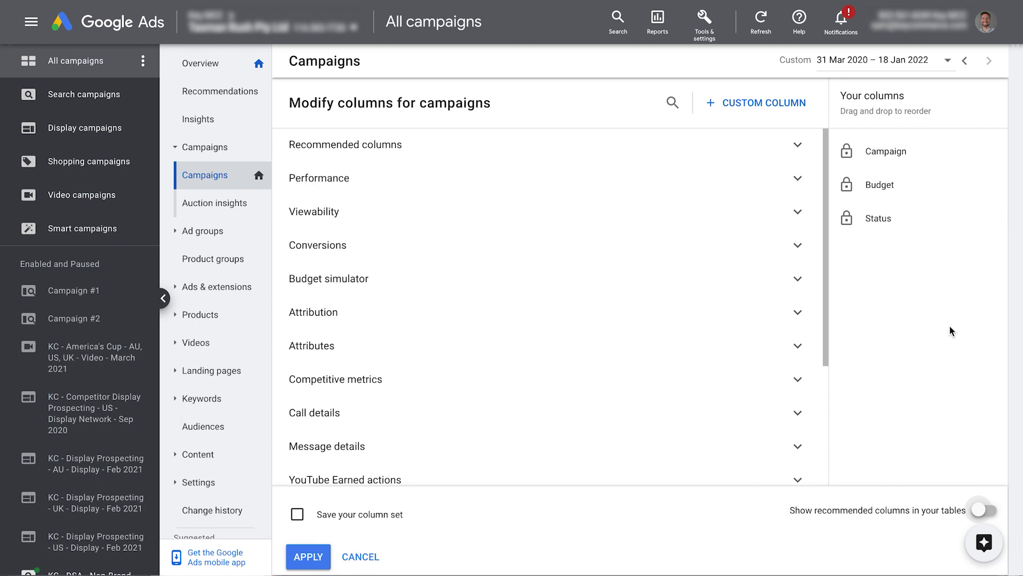
# Add the performance columns Impr., Clicks, CTR, Avg. CPC and Cost, in that order, to the campaigns table's column set
pyautogui.click(464, 191)
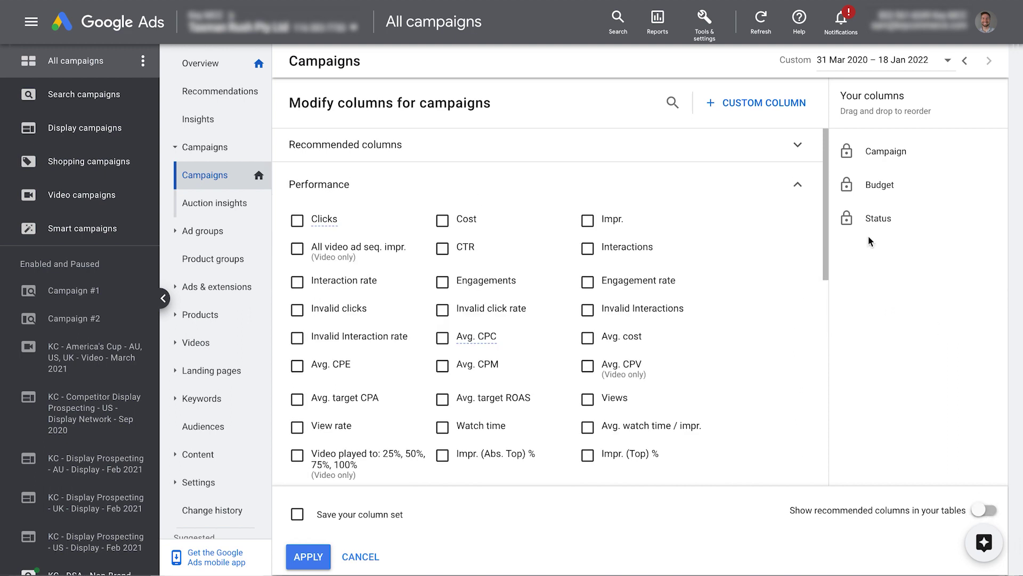
pyautogui.click(588, 220)
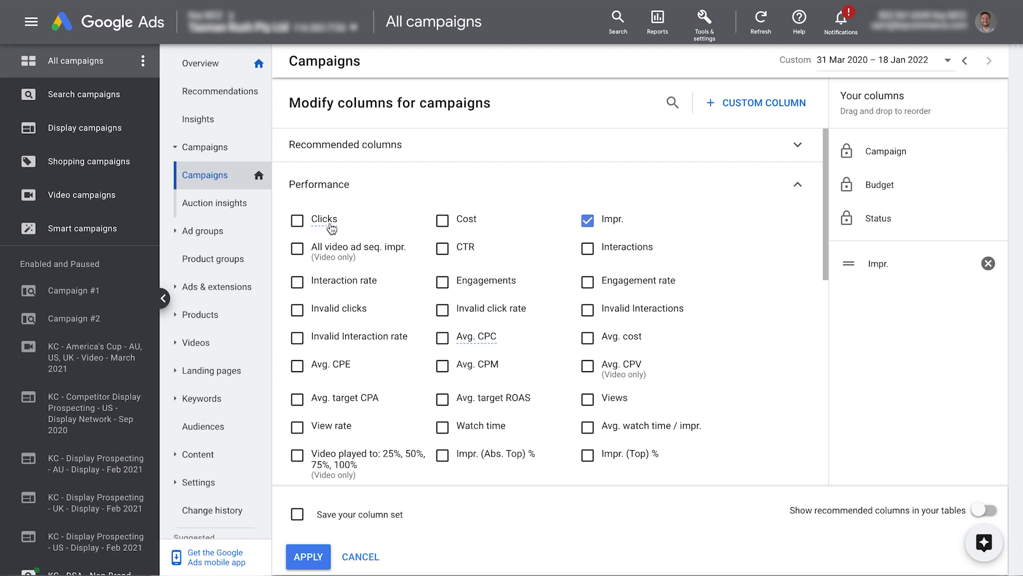
pyautogui.click(297, 220)
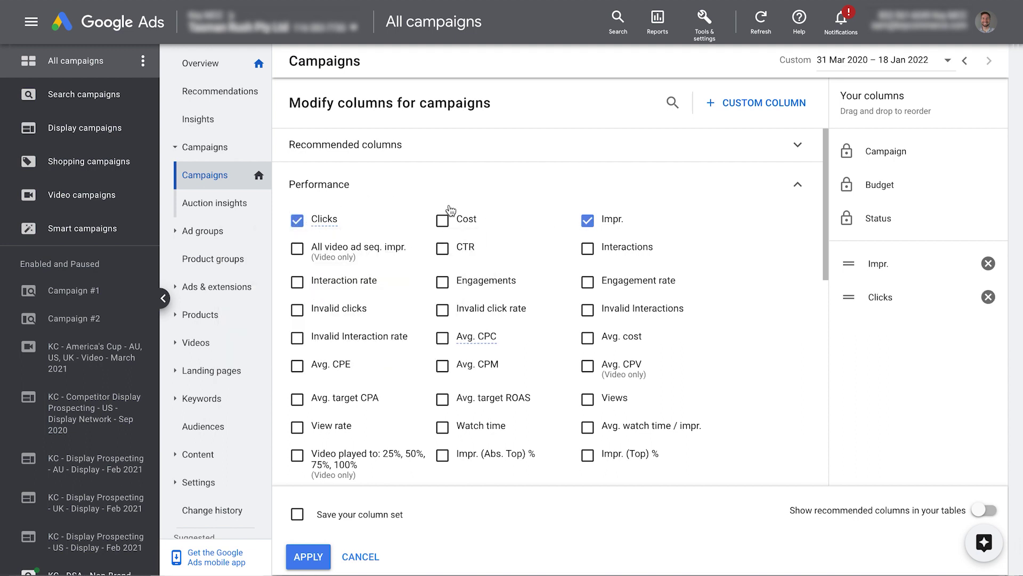
pyautogui.click(442, 249)
pyautogui.click(443, 339)
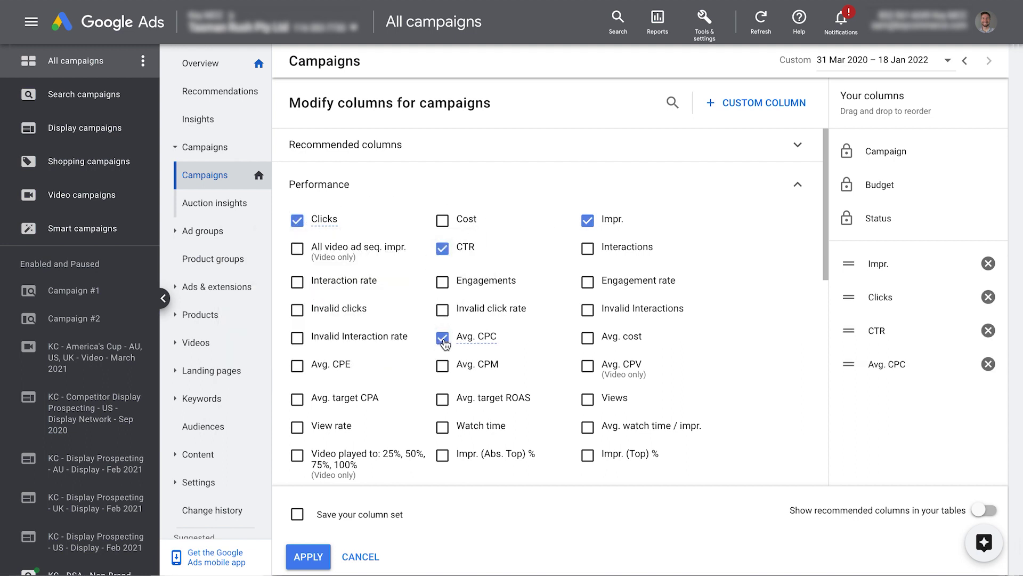
pyautogui.click(442, 220)
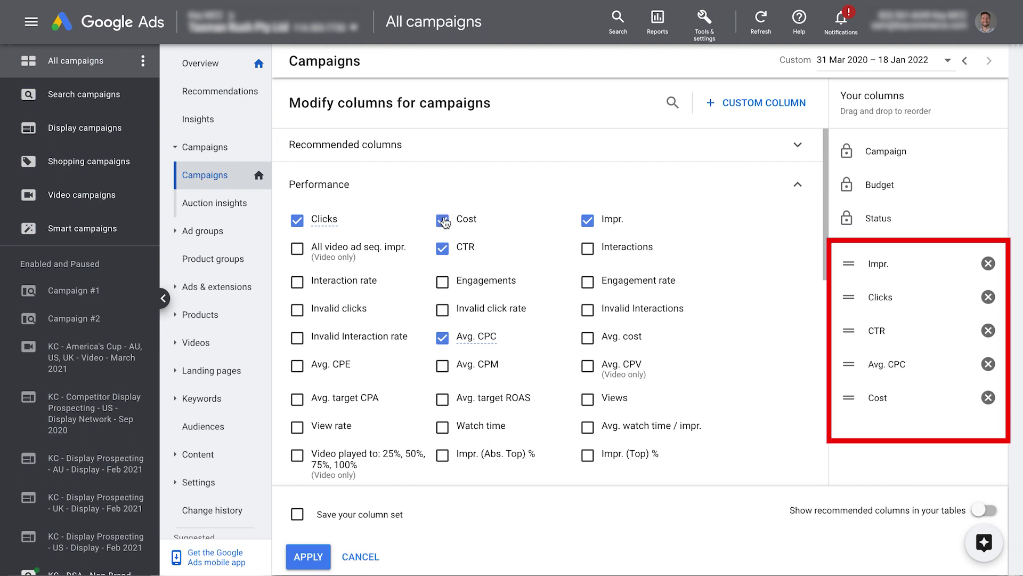
pyautogui.click(375, 182)
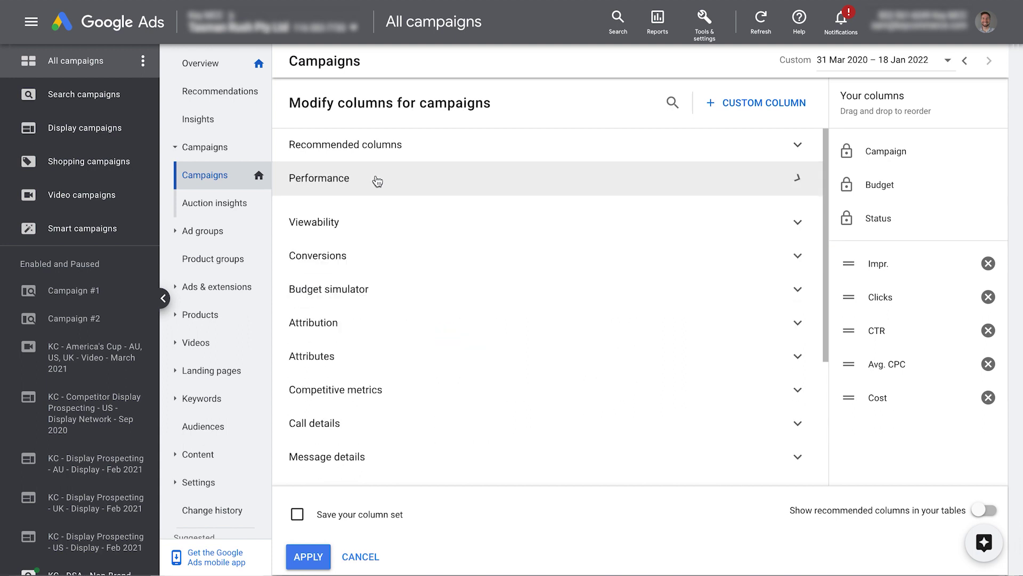
# Add the conversion columns Conversions, Conv. value, Conv. rate, Cost / conv. and Conv. value / cost to the column set
pyautogui.click(316, 246)
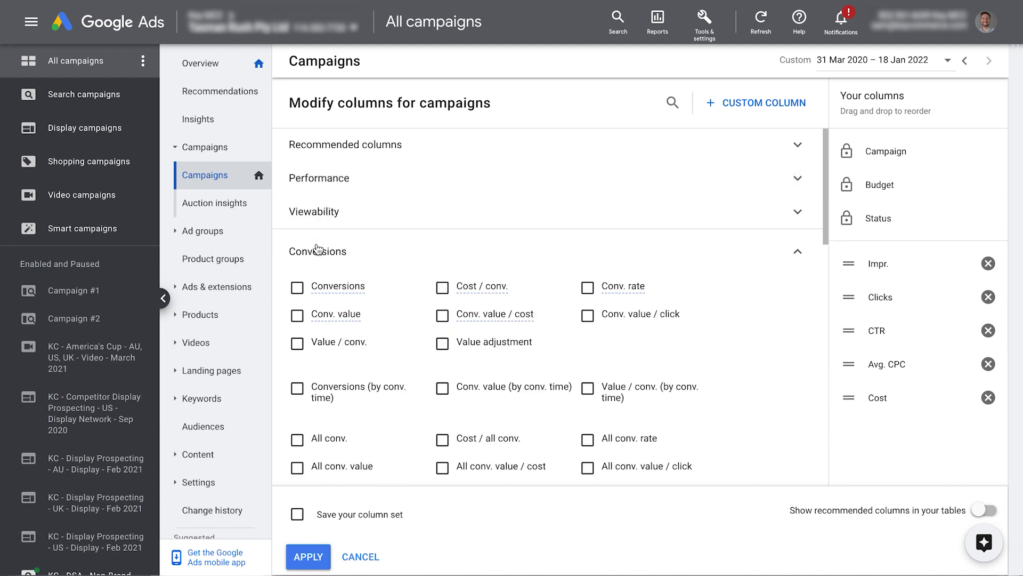
pyautogui.click(298, 289)
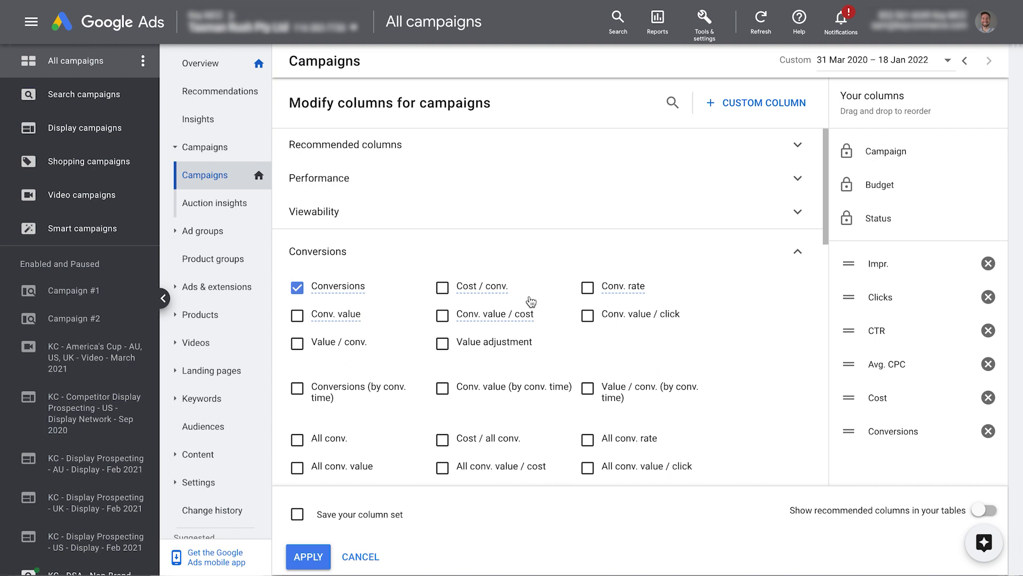
pyautogui.click(298, 318)
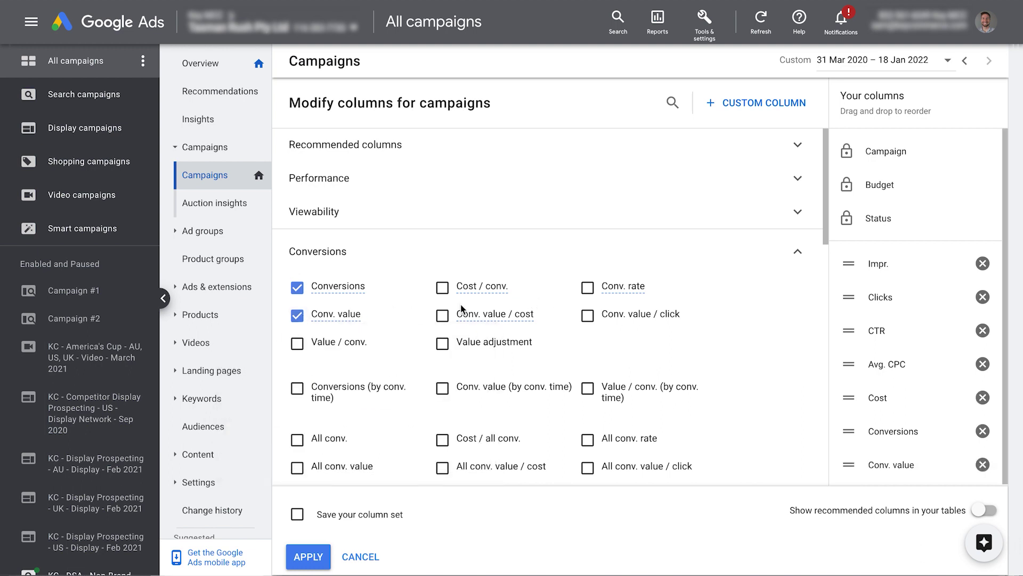
pyautogui.click(589, 289)
pyautogui.click(442, 288)
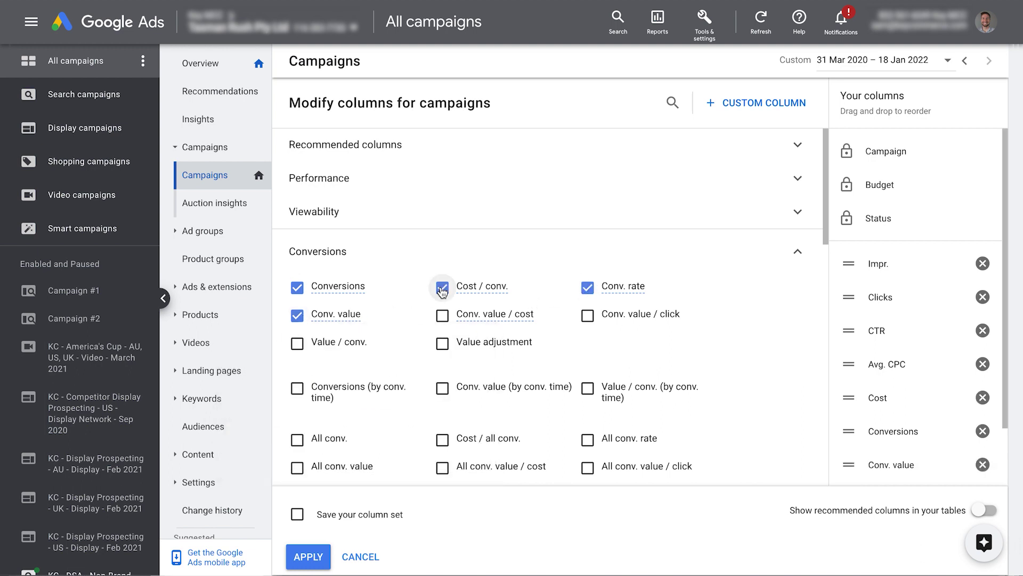
pyautogui.click(443, 316)
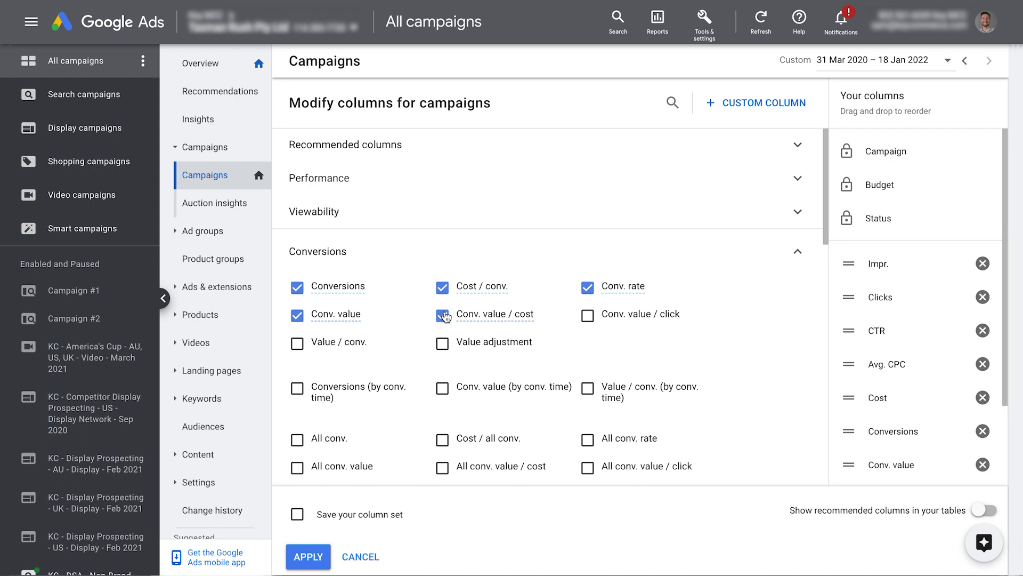
pyautogui.click(356, 255)
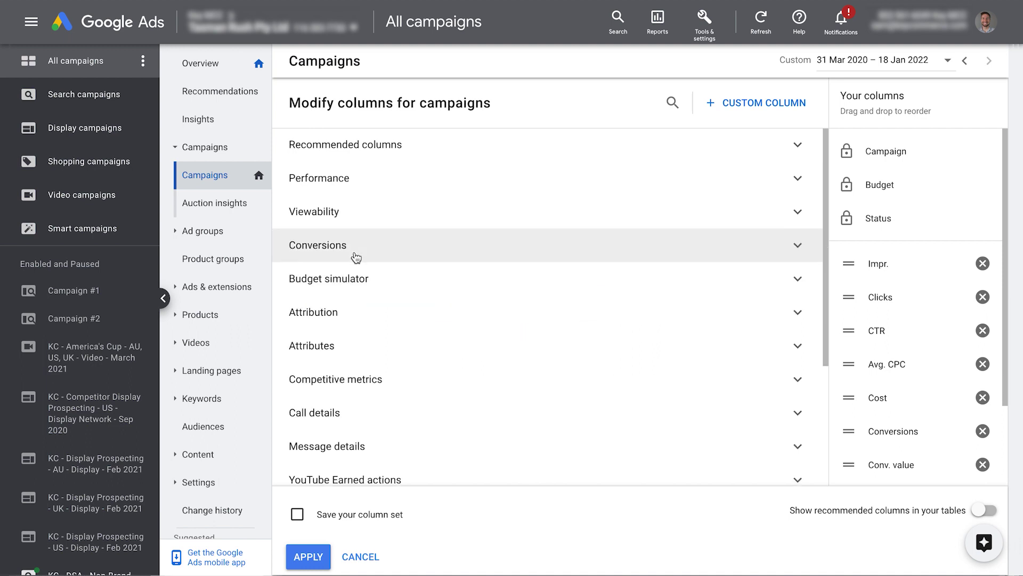
# Add the competitive metrics Search impr. share, Search lost IS (rank) and Search lost IS (budget), and apply the column set to the campaigns table
pyautogui.click(364, 379)
pyautogui.scroll(-4, 393, 366)
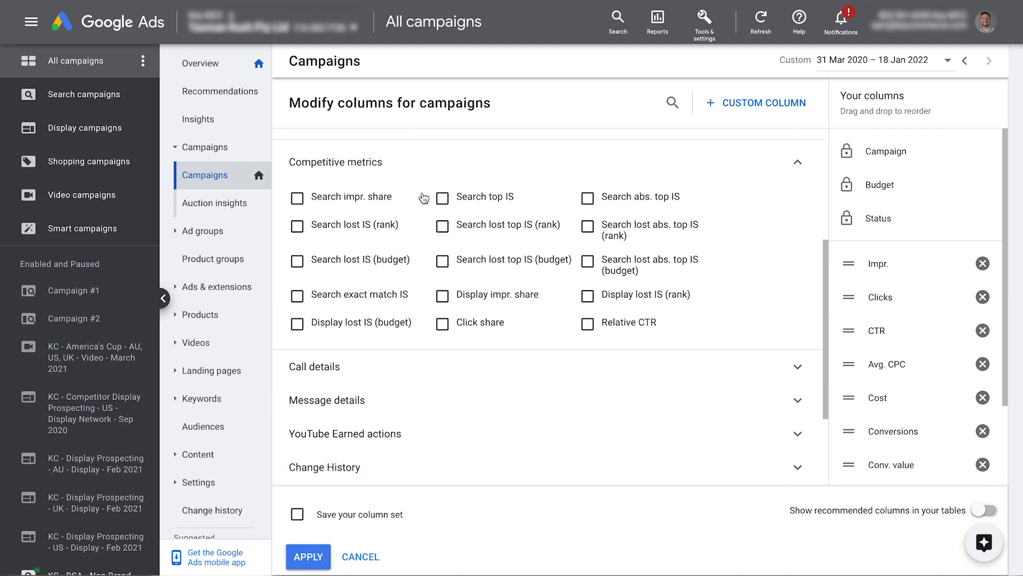
pyautogui.click(295, 199)
pyautogui.click(299, 229)
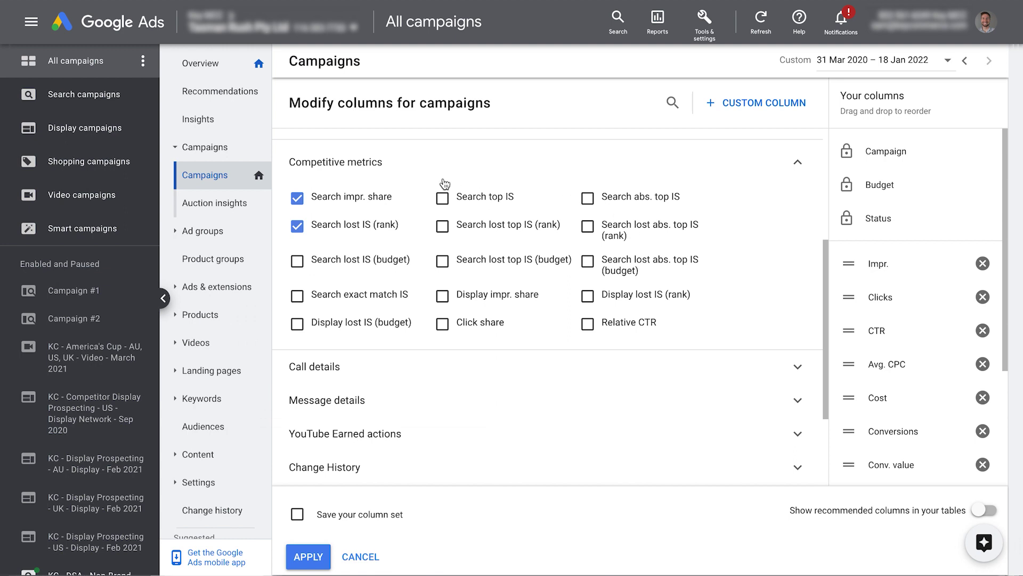
pyautogui.click(298, 262)
pyautogui.click(383, 162)
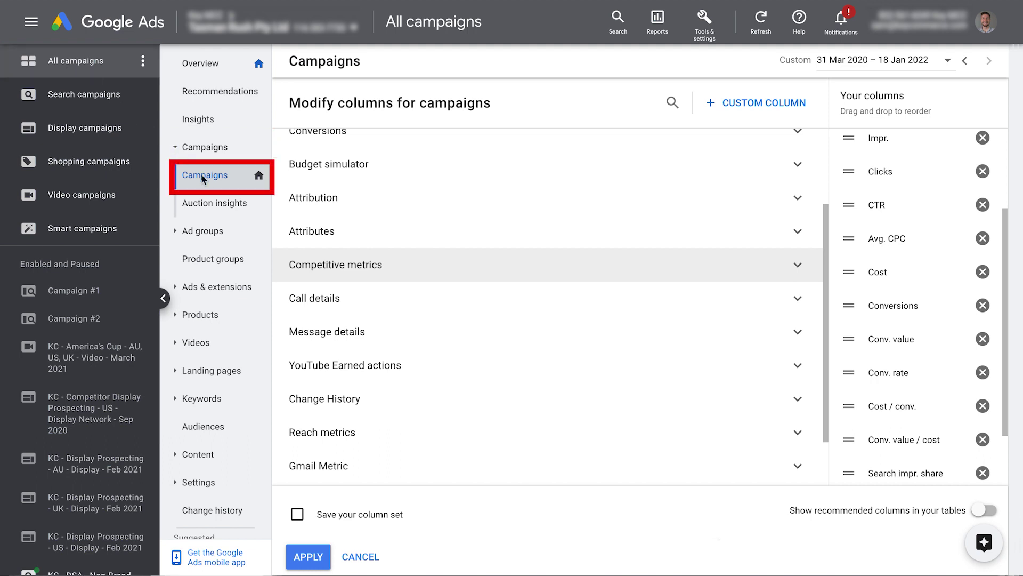
pyautogui.click(304, 557)
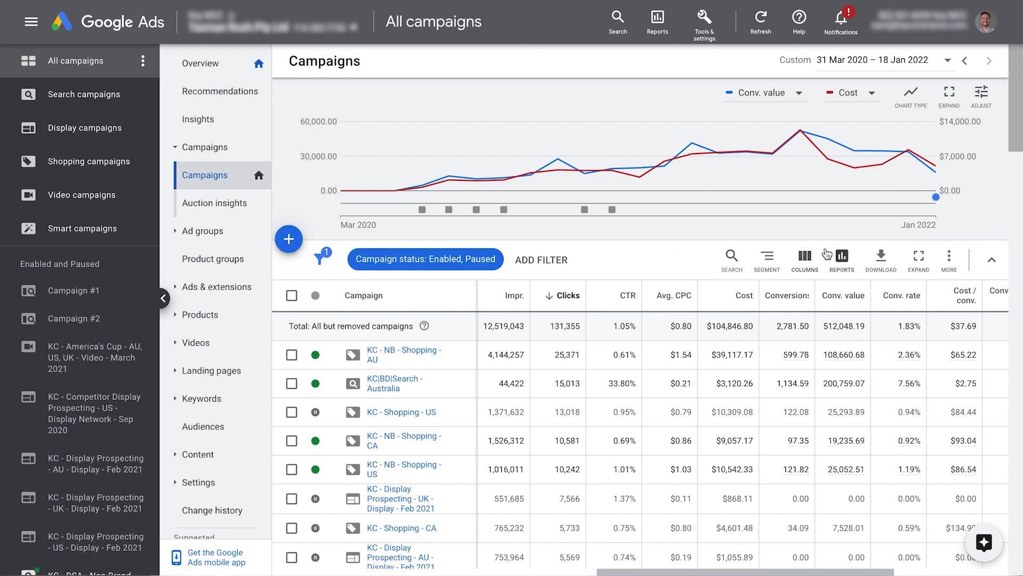
# Start a new custom column for the campaigns table and name it "Profit Generated"
pyautogui.click(805, 260)
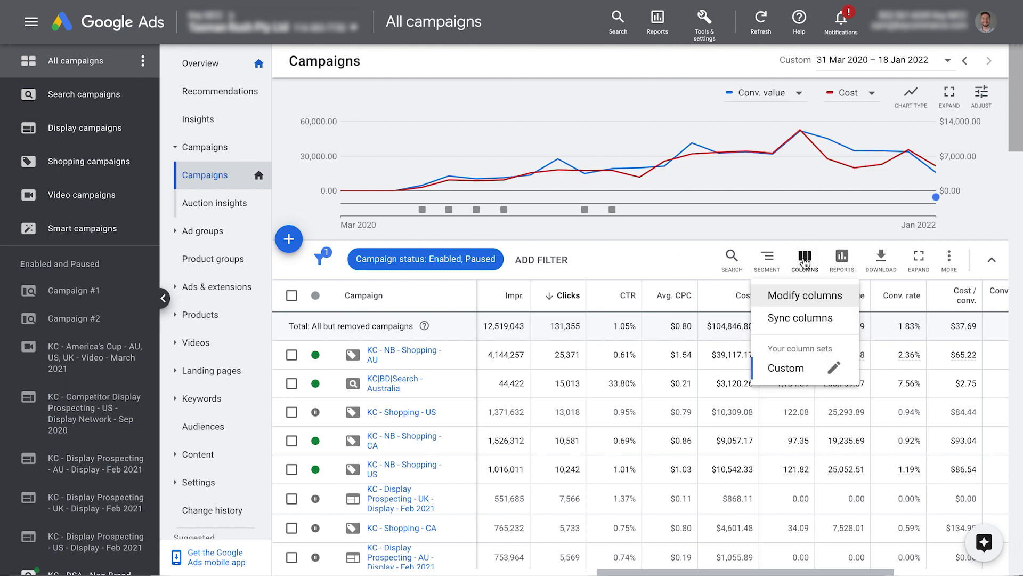
pyautogui.click(796, 300)
pyautogui.scroll(-3, 533, 394)
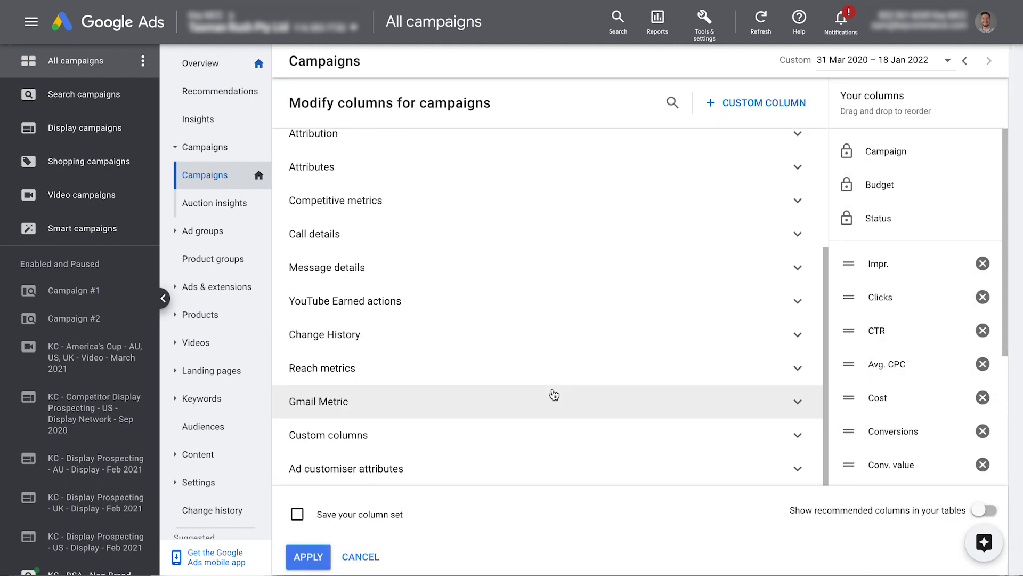
pyautogui.click(487, 432)
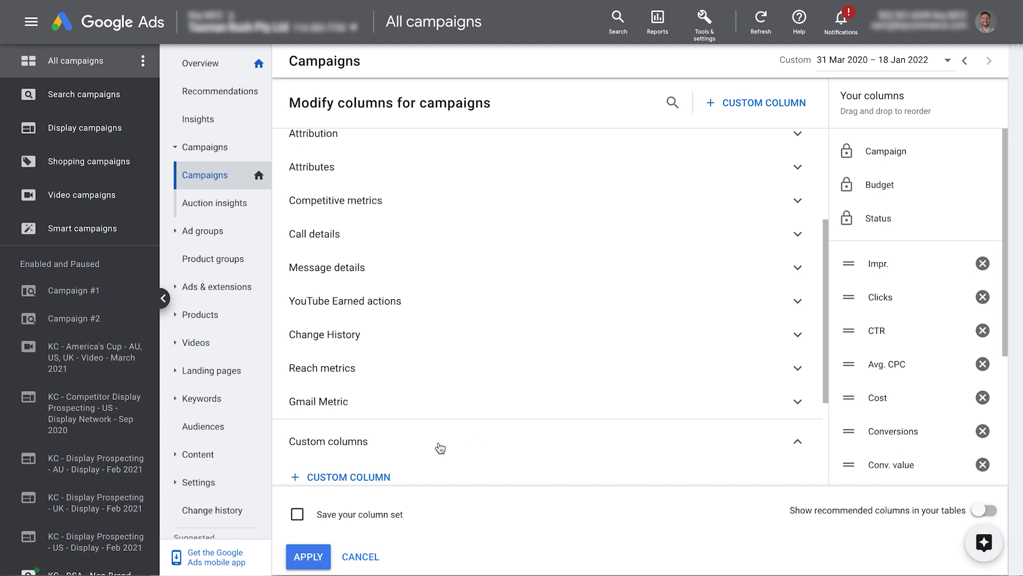
pyautogui.click(368, 473)
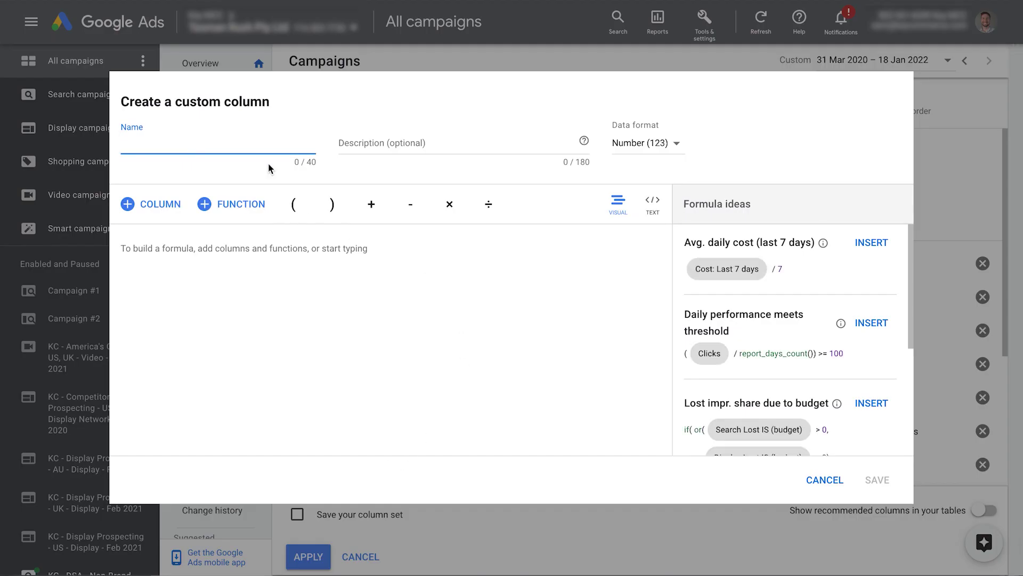
pyautogui.write('Profit Generated')
# Begin the custom column's formula with an opening parenthesis followed by the Conversion value column
pyautogui.click(214, 292)
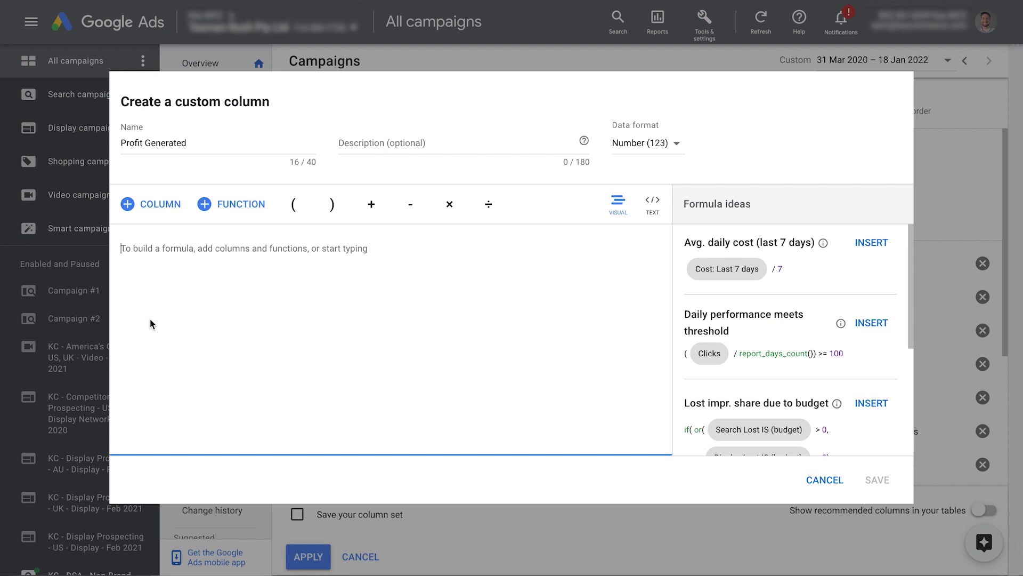
pyautogui.click(291, 206)
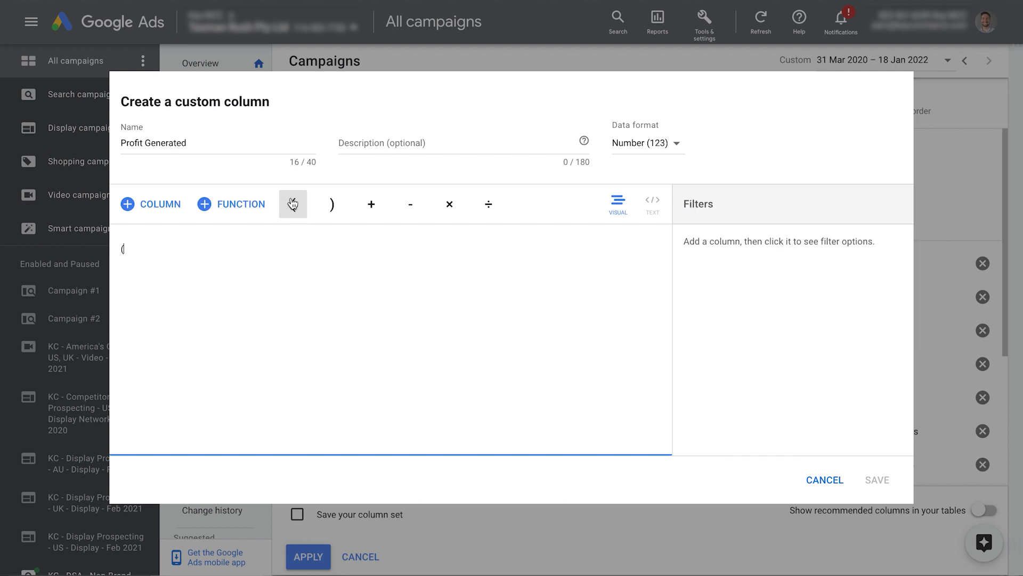
pyautogui.click(144, 207)
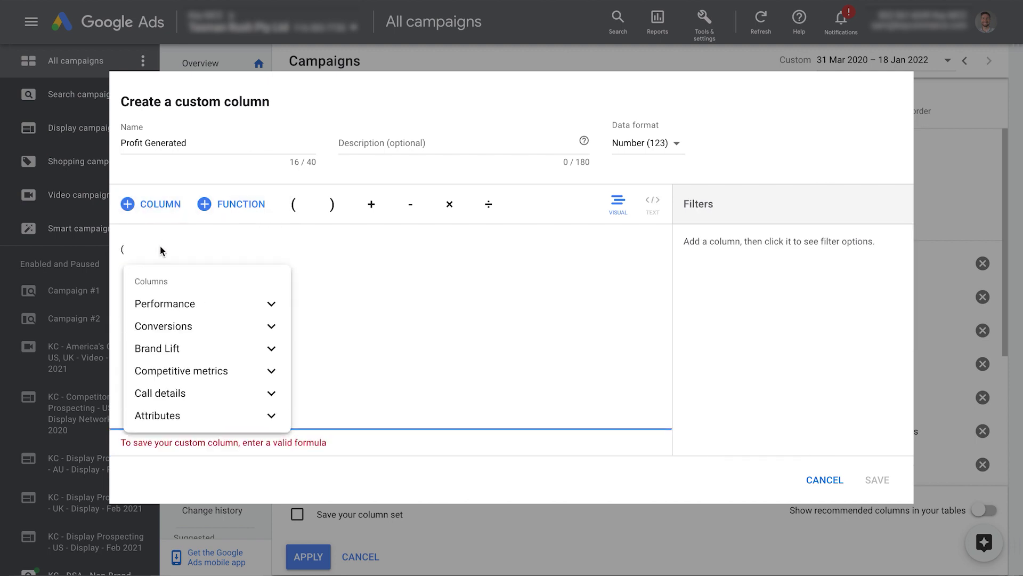
pyautogui.click(181, 333)
pyautogui.scroll(-10, 224, 352)
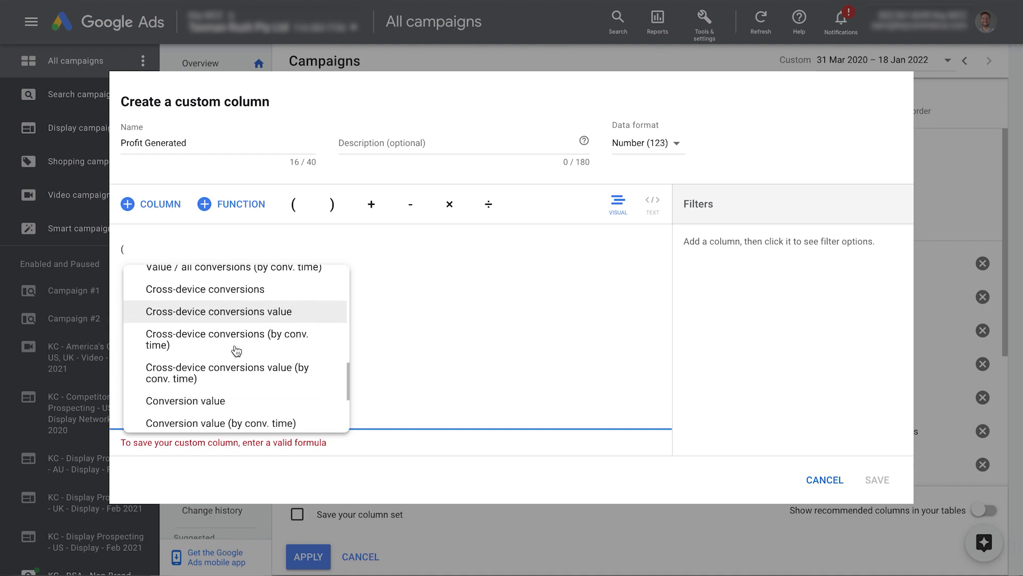
pyautogui.scroll(-2, 236, 350)
pyautogui.click(270, 279)
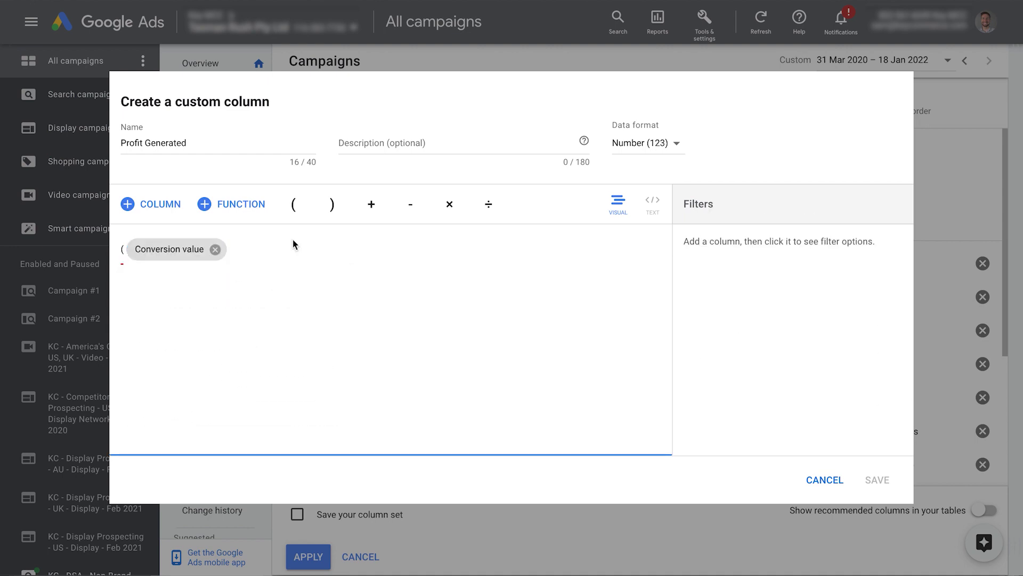
# Complete the Profit Generated formula by multiplying Conversion value by 0.5, closing the parenthesis and subtracting Cost, and save the custom column
pyautogui.click(449, 204)
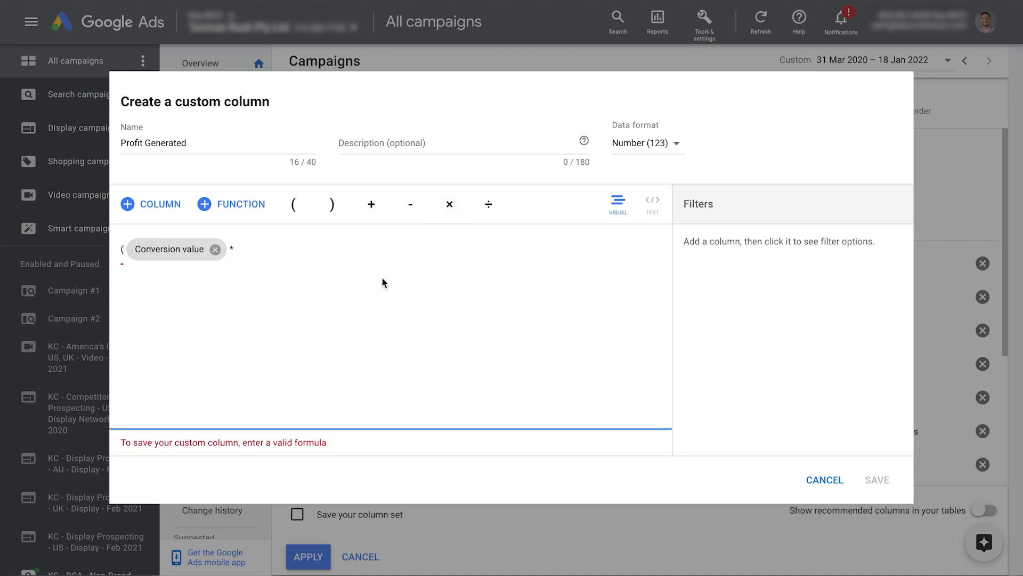
pyautogui.write('0.5')
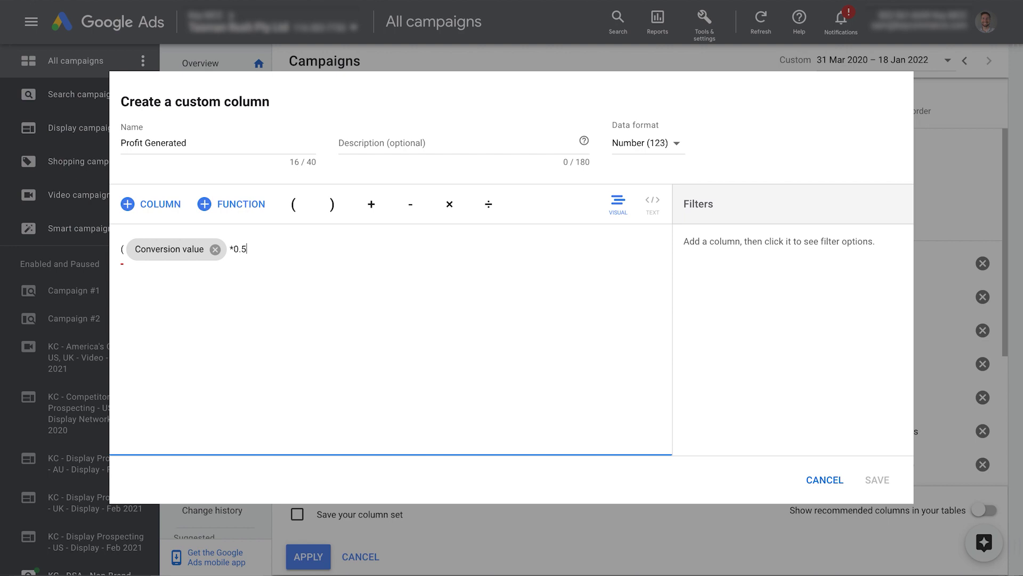
pyautogui.click(332, 208)
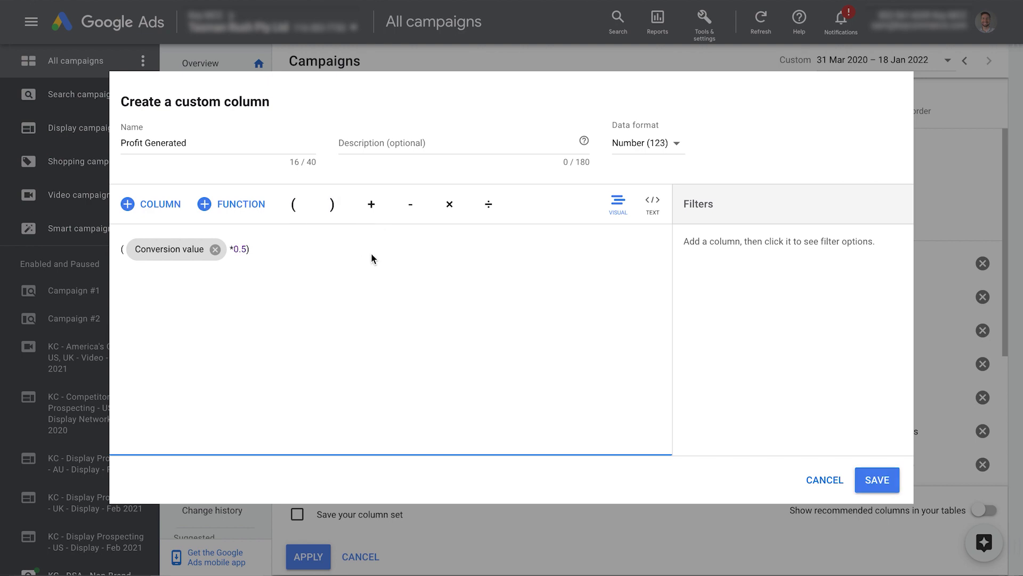
pyautogui.click(409, 209)
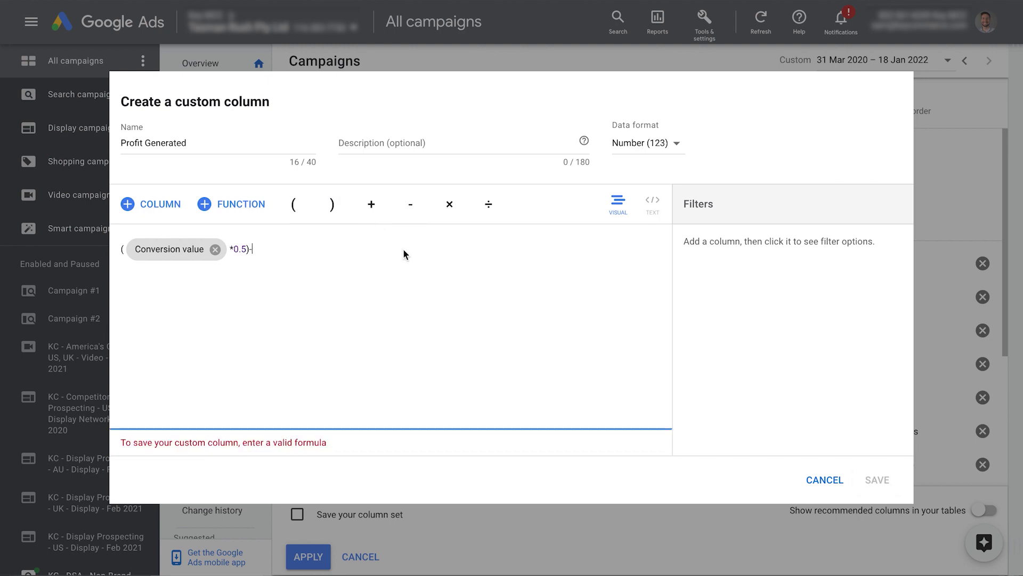
pyautogui.click(149, 204)
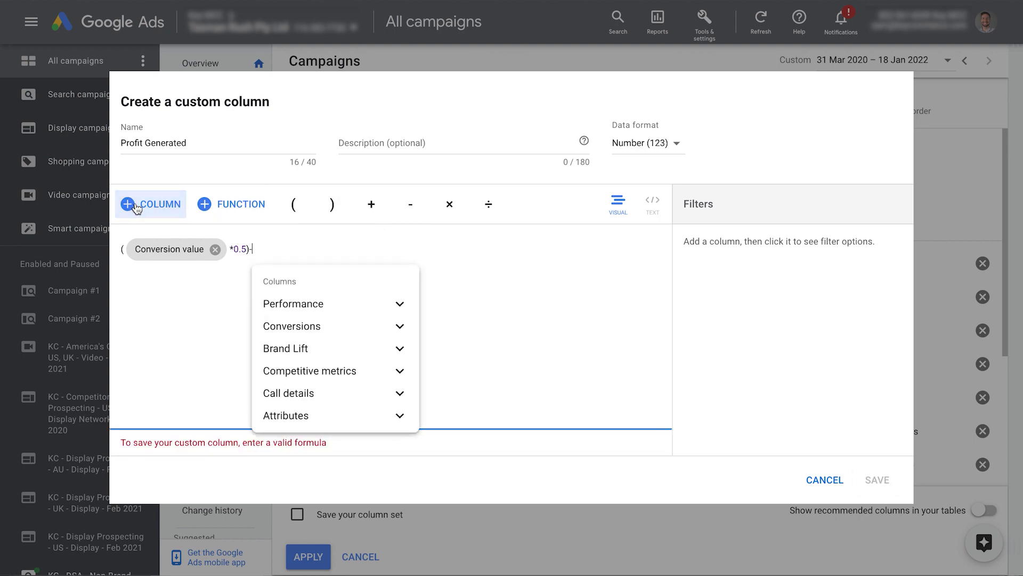
pyautogui.click(287, 305)
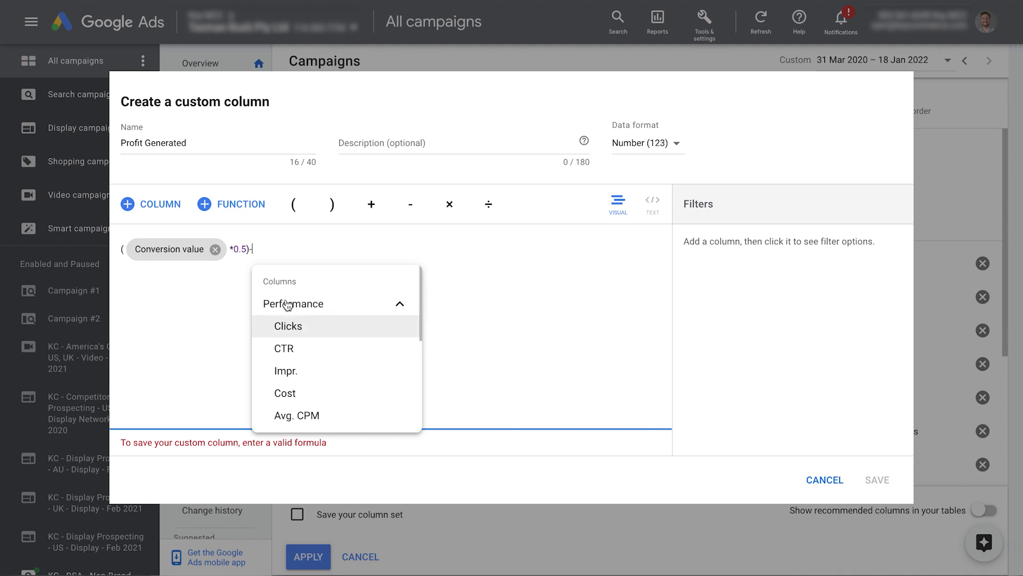
pyautogui.click(298, 396)
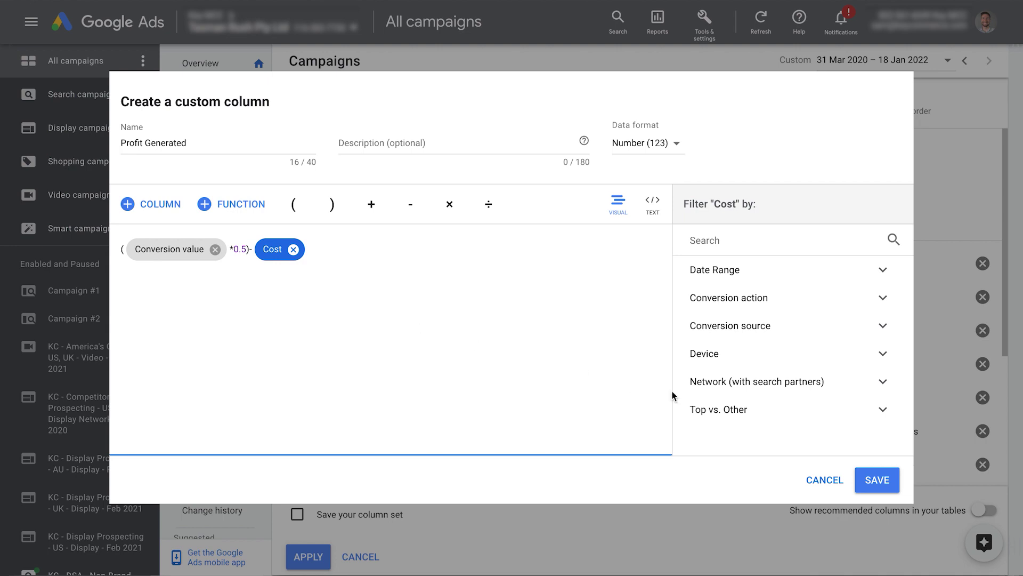
pyautogui.click(874, 481)
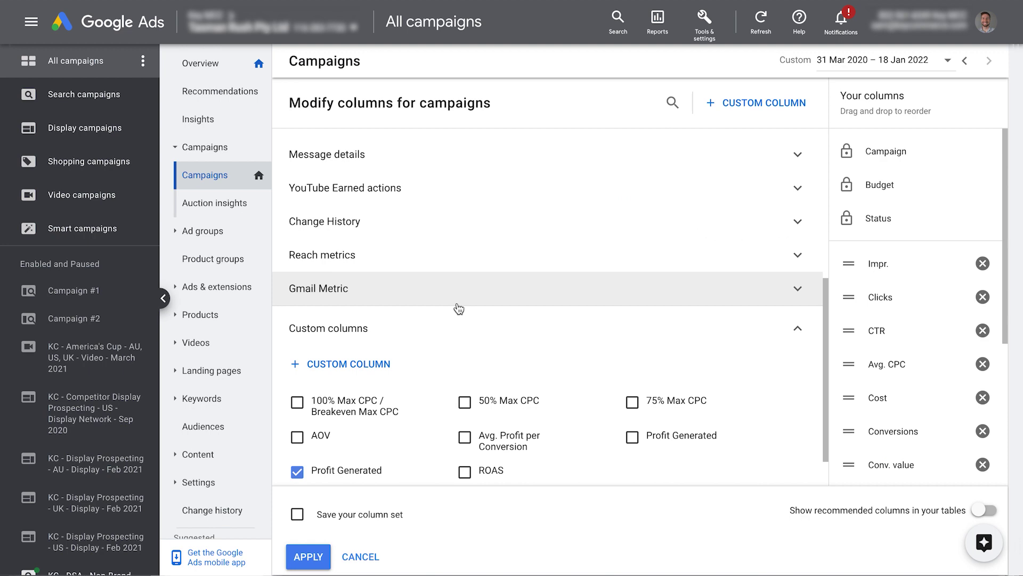
# Start another custom column for the campaigns table and name it "Avg. Profit Per Conversion"
pyautogui.click(358, 366)
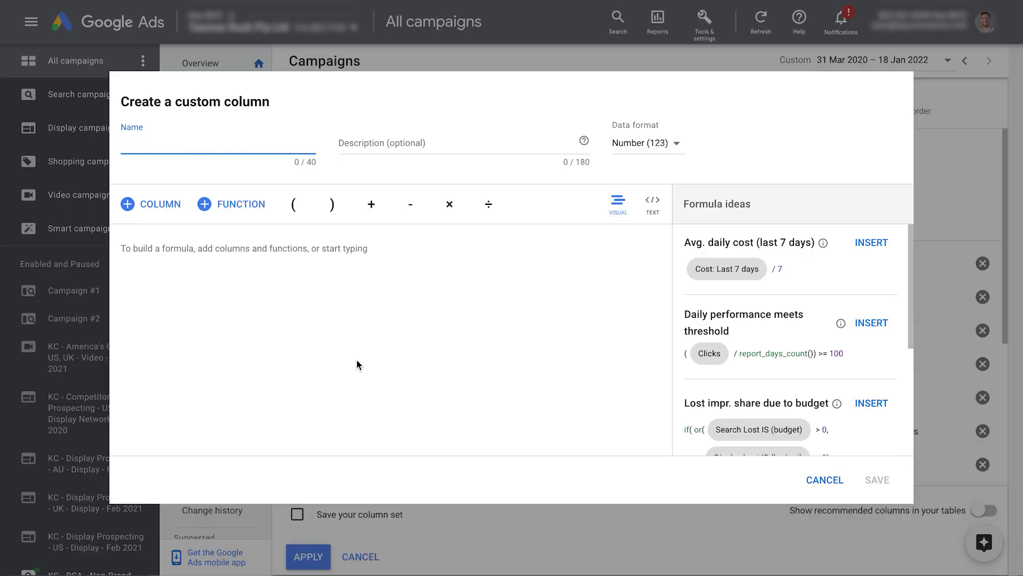
pyautogui.write('Avg. Profit Per Conversion')
pyautogui.click(268, 291)
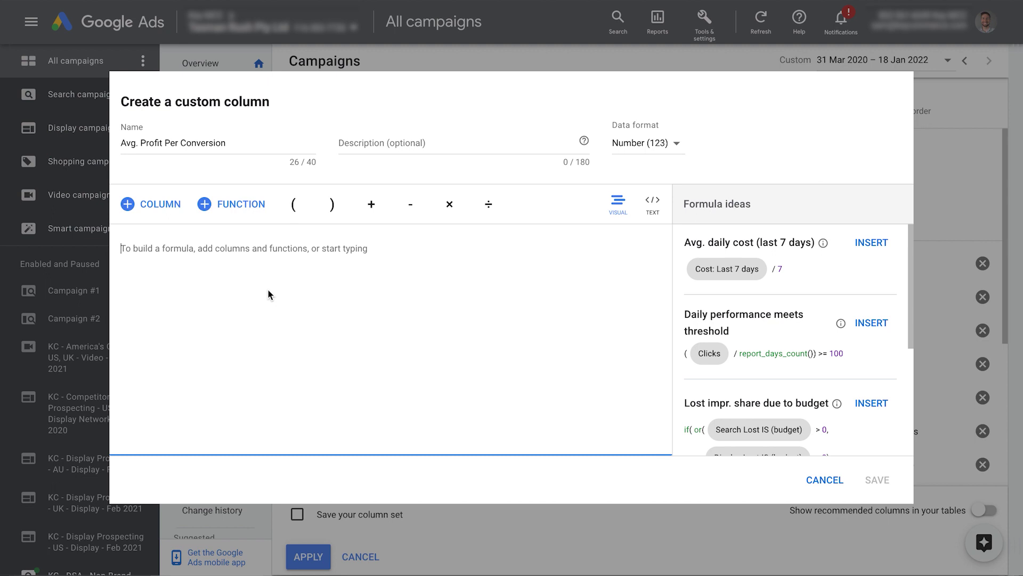
# Begin the formula with two opening parentheses, then Conversion value multiplied by 0.3 and one closing parenthesis
pyautogui.click(293, 207)
pyautogui.click(293, 208)
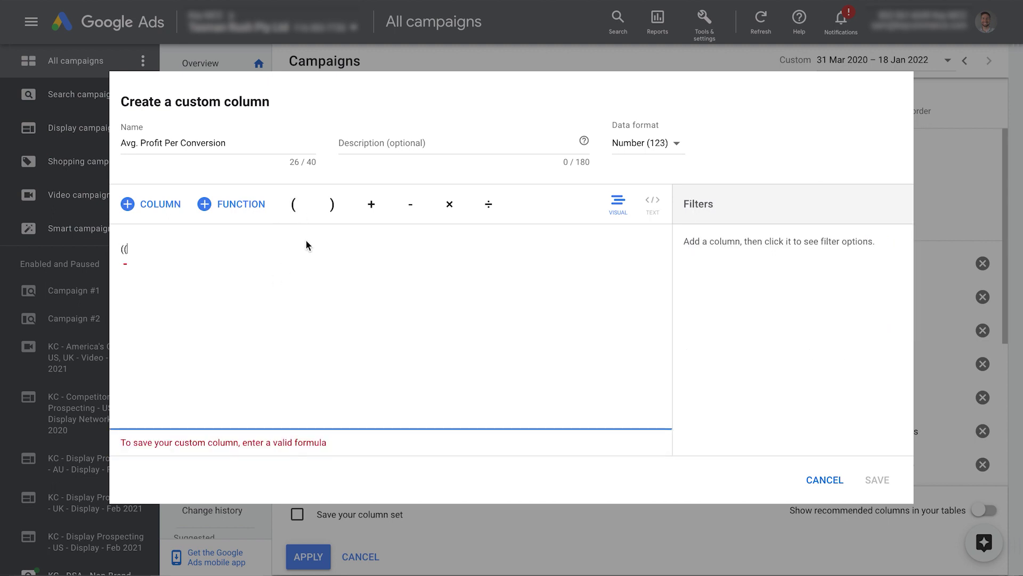
pyautogui.click(153, 213)
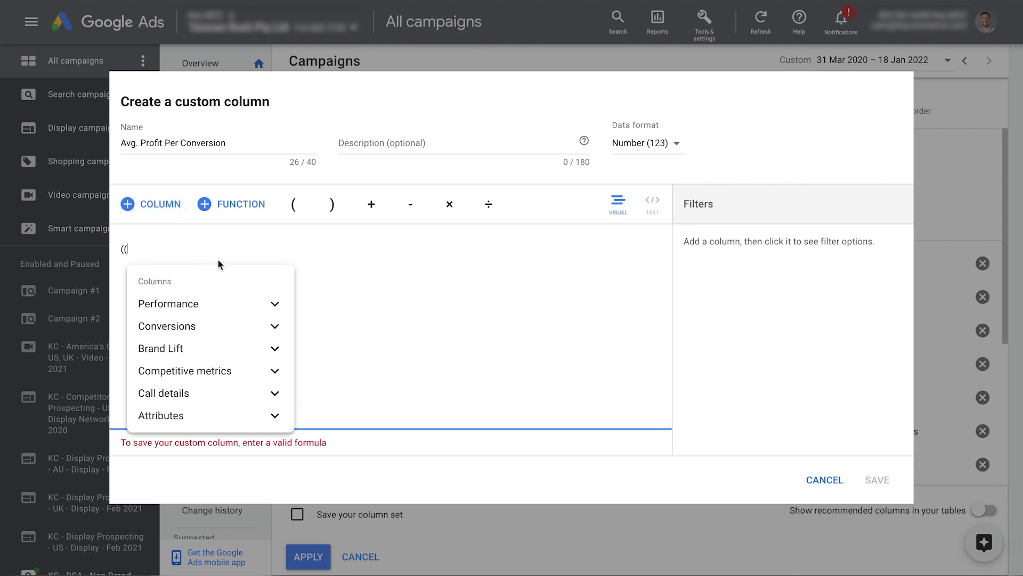
pyautogui.click(204, 328)
pyautogui.scroll(-6, 250, 346)
pyautogui.scroll(-5, 252, 365)
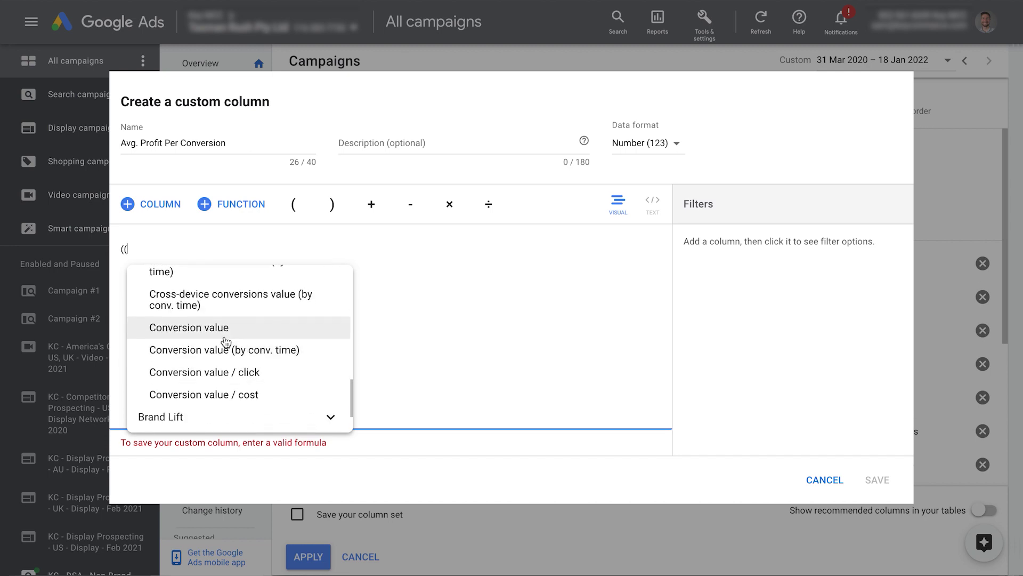
pyautogui.click(226, 331)
pyautogui.click(450, 206)
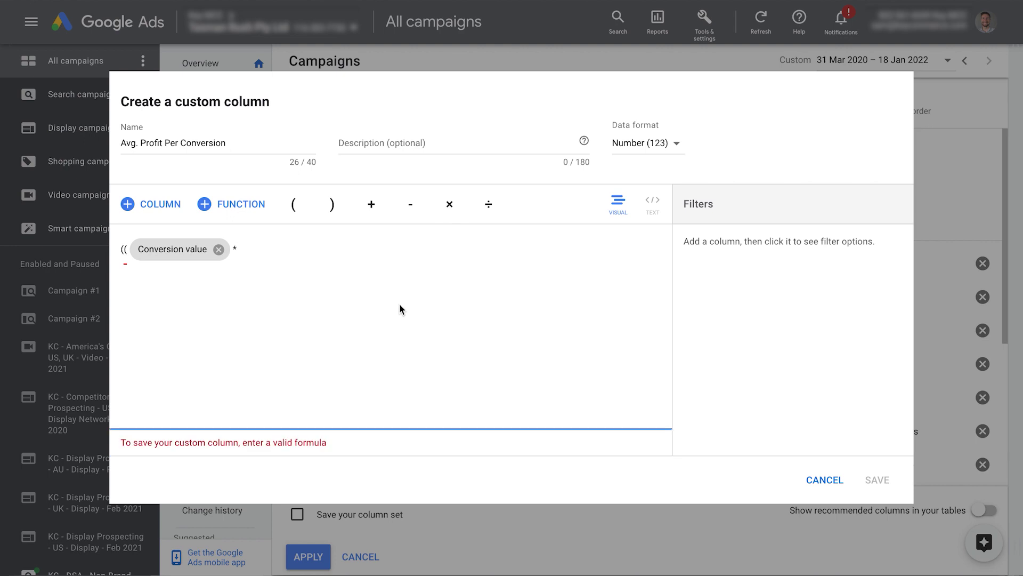
pyautogui.write('0.3')
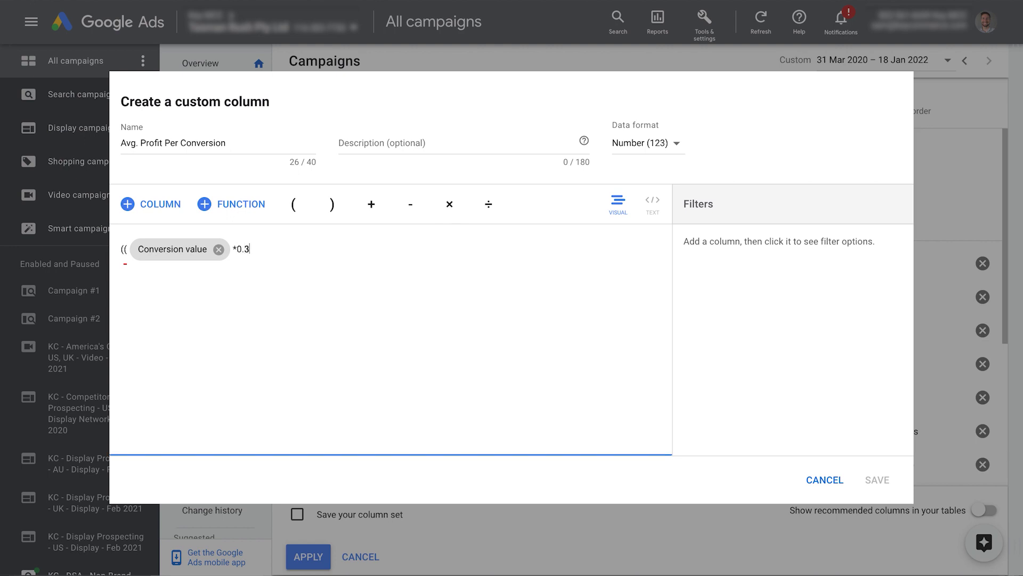
pyautogui.click(332, 204)
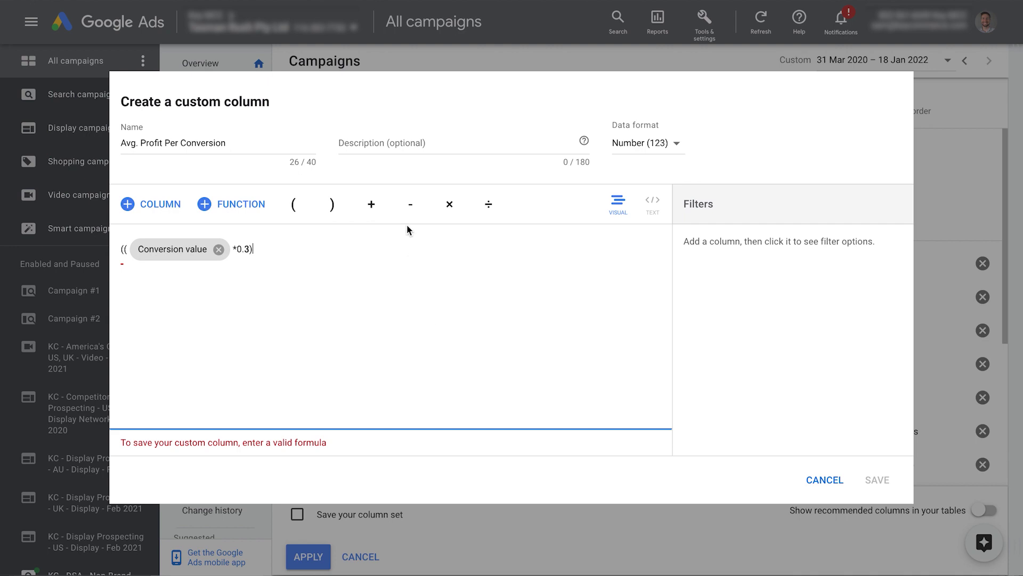
# Subtract the Cost column from the 0.3 product and close the outer parenthesis of the formula
pyautogui.click(410, 204)
pyautogui.click(154, 204)
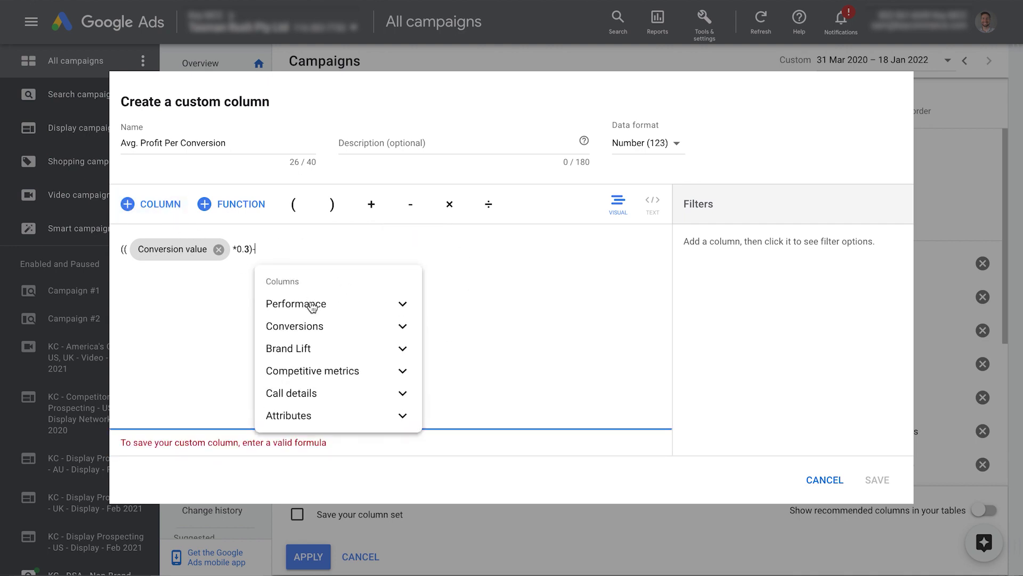
pyautogui.click(312, 305)
pyautogui.click(327, 389)
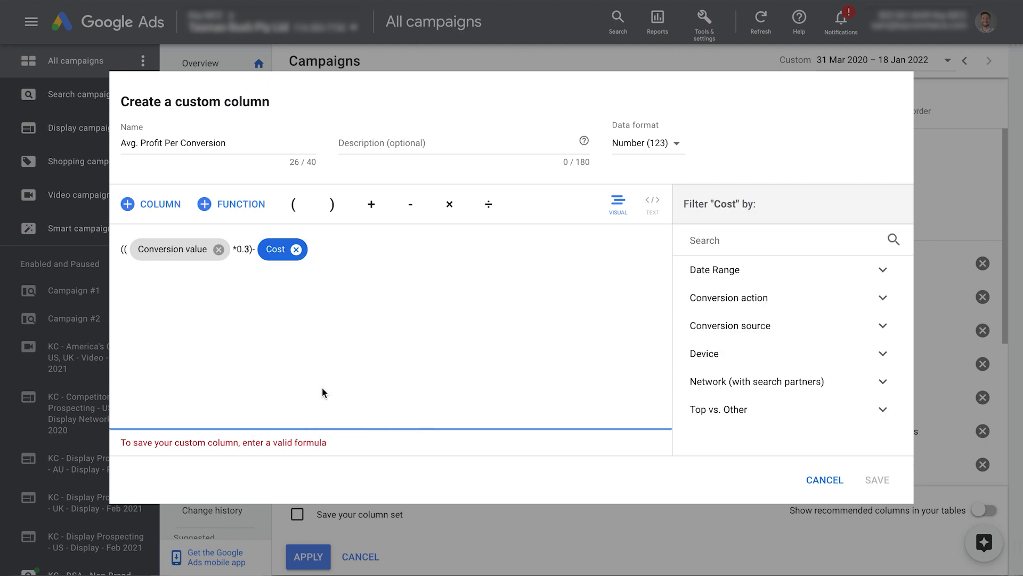
pyautogui.click(335, 251)
pyautogui.click(331, 212)
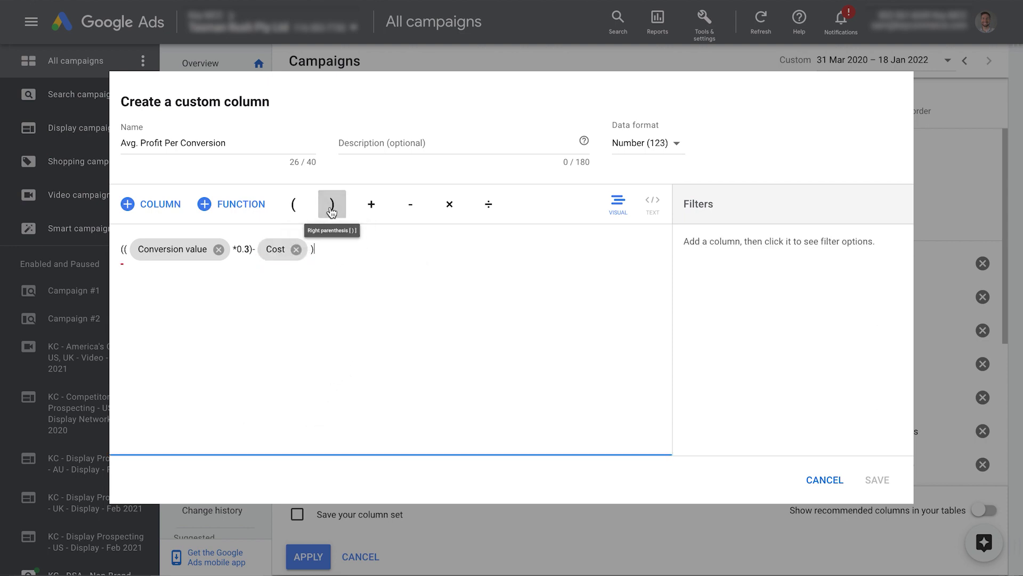
# Divide the formula by the Conversions column, save the custom column and apply the updated column set to the campaigns table
pyautogui.click(491, 210)
pyautogui.click(159, 208)
pyautogui.click(370, 330)
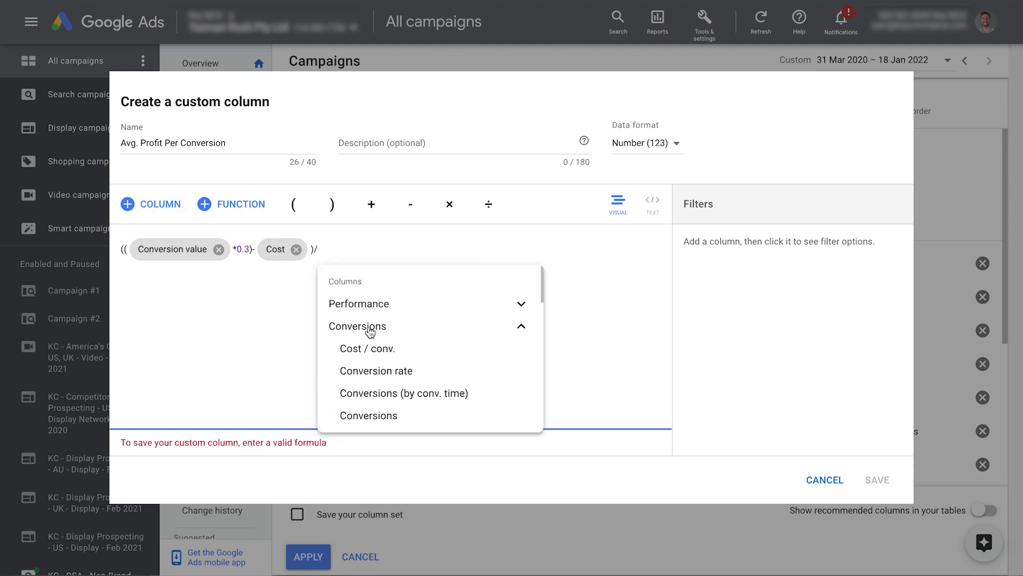
pyautogui.click(393, 419)
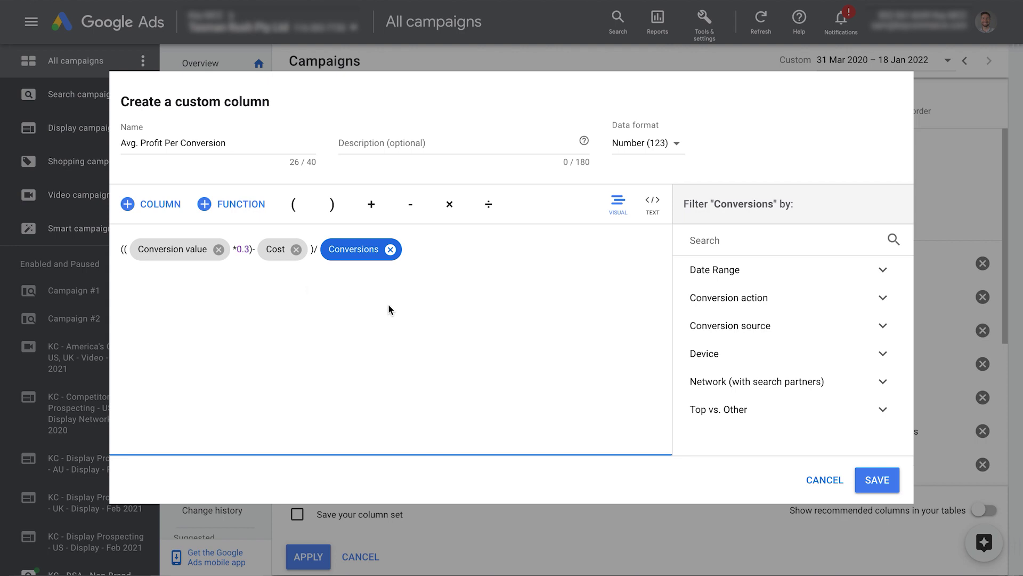
pyautogui.click(877, 479)
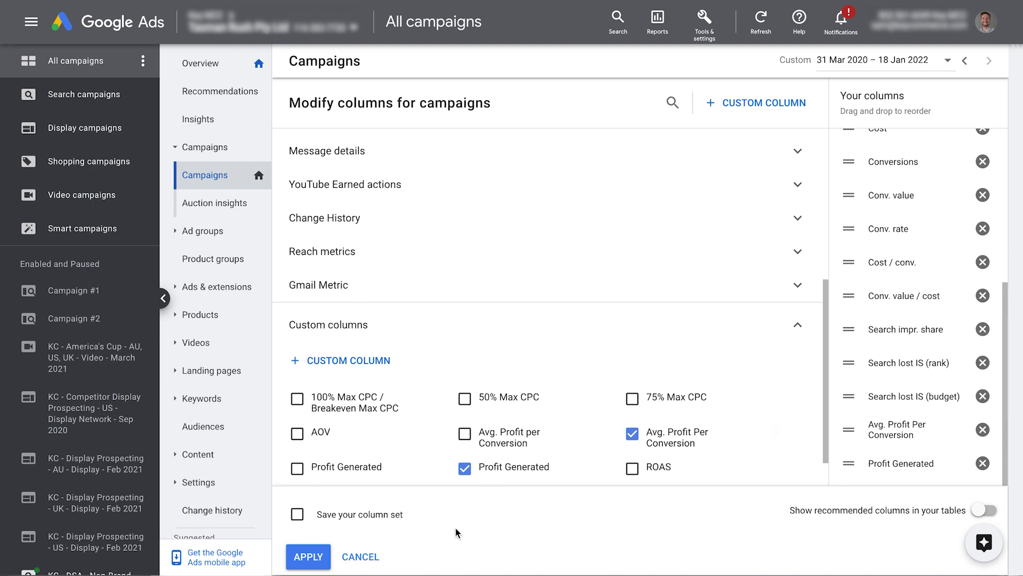
pyautogui.click(307, 556)
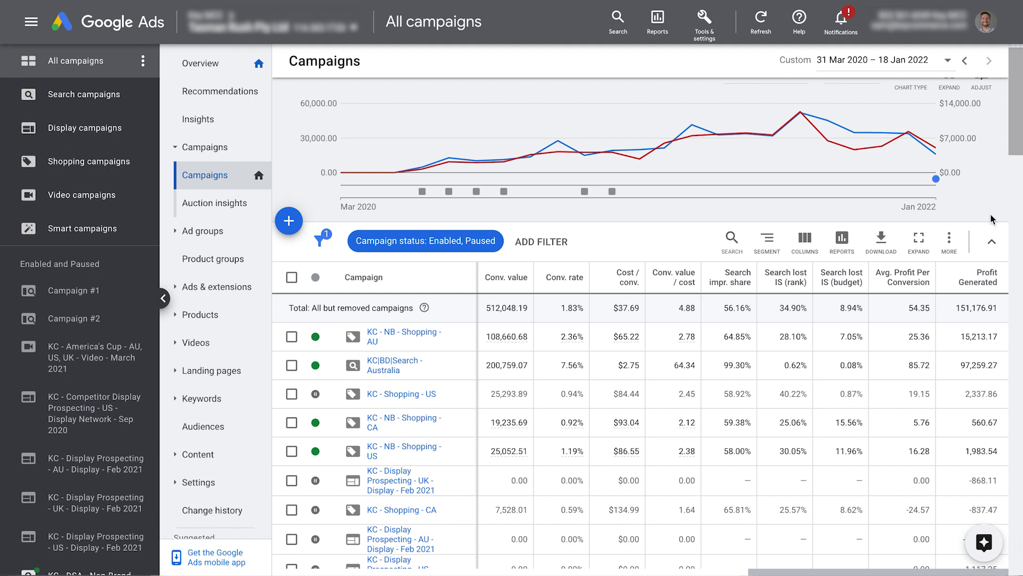
# Reopen the campaigns table's column settings, choose to save the column set and name it "Campaign Columns"
pyautogui.click(805, 240)
pyautogui.click(791, 278)
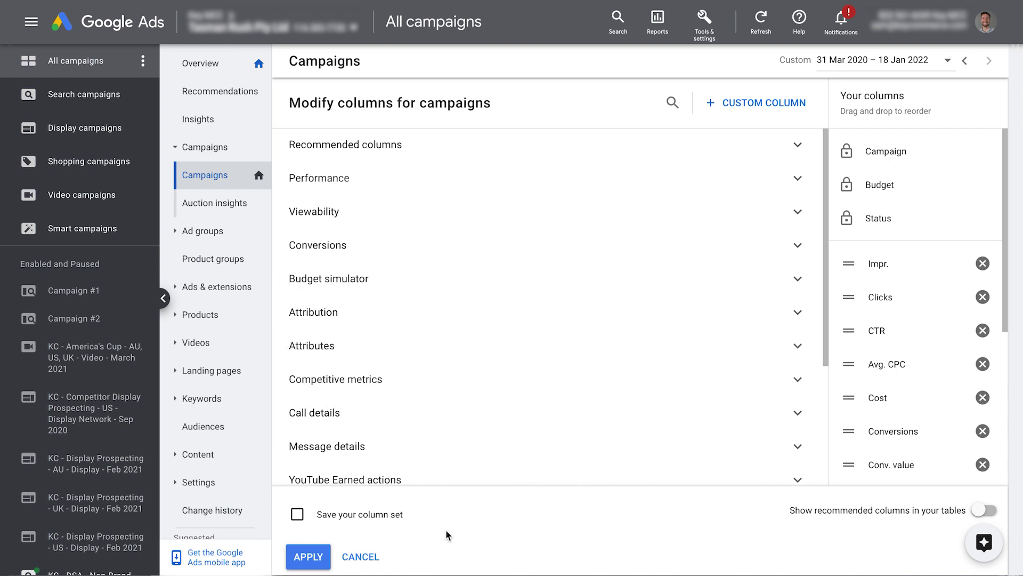
pyautogui.click(350, 520)
pyautogui.write('Campaign')
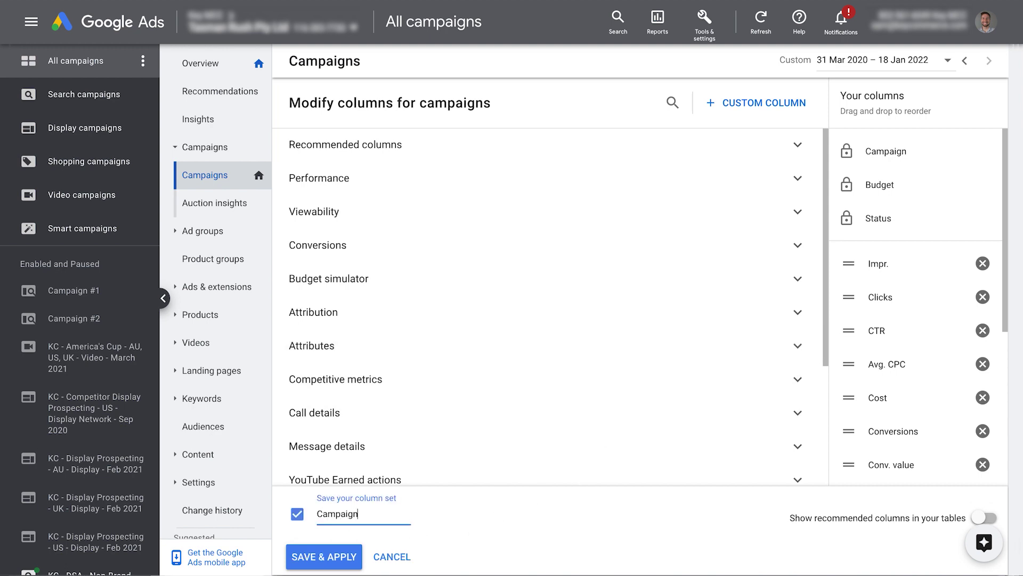
pyautogui.write(' Columns')
pyautogui.click(590, 528)
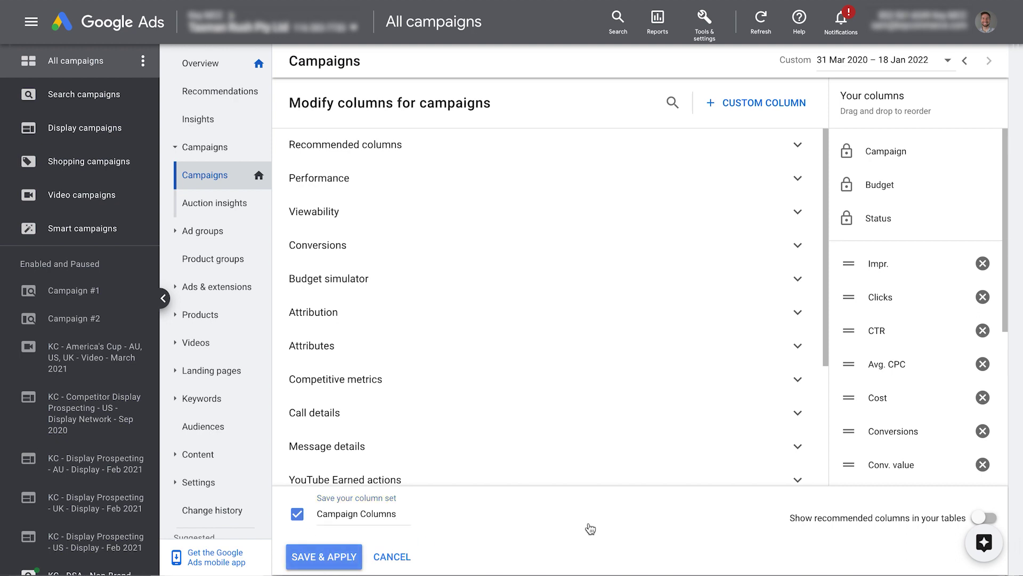